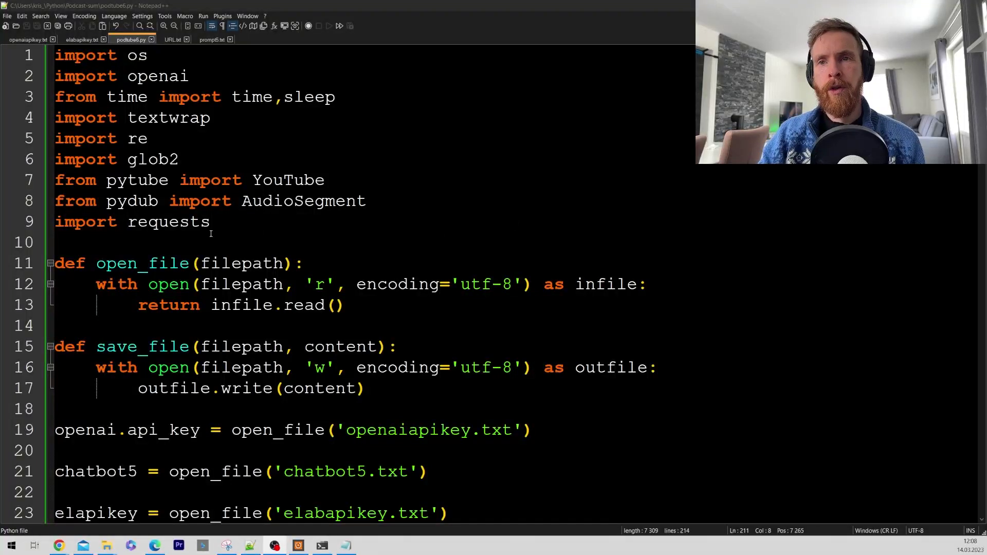
Highlight the imports, elapikey and openai.api_key, chatbot5, text-davinci-003 engine and chatgpt3 function
{"action": "left_click_drag", "start_coordinate": [224, 228], "coordinate": [84, 75]}
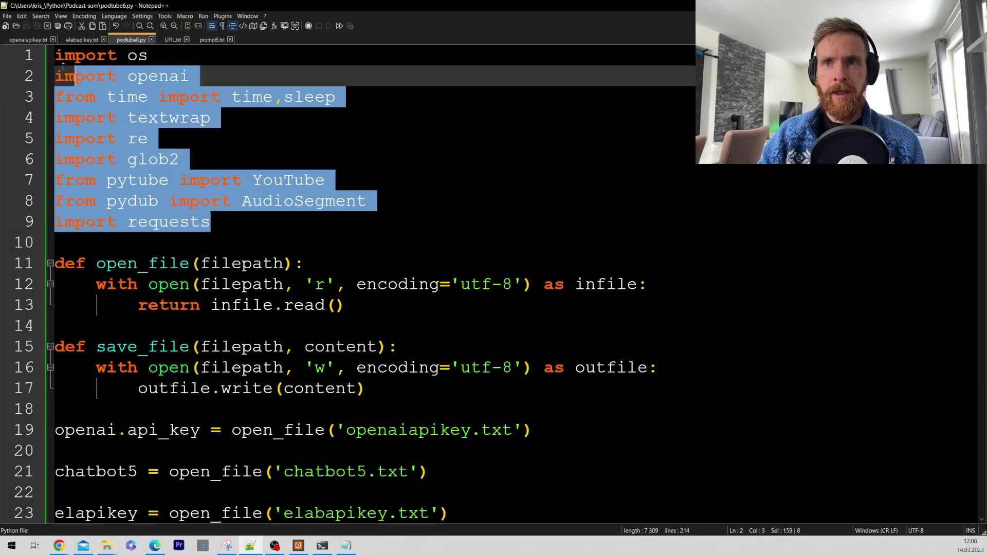
{"action": "left_click", "coordinate": [421, 164]}
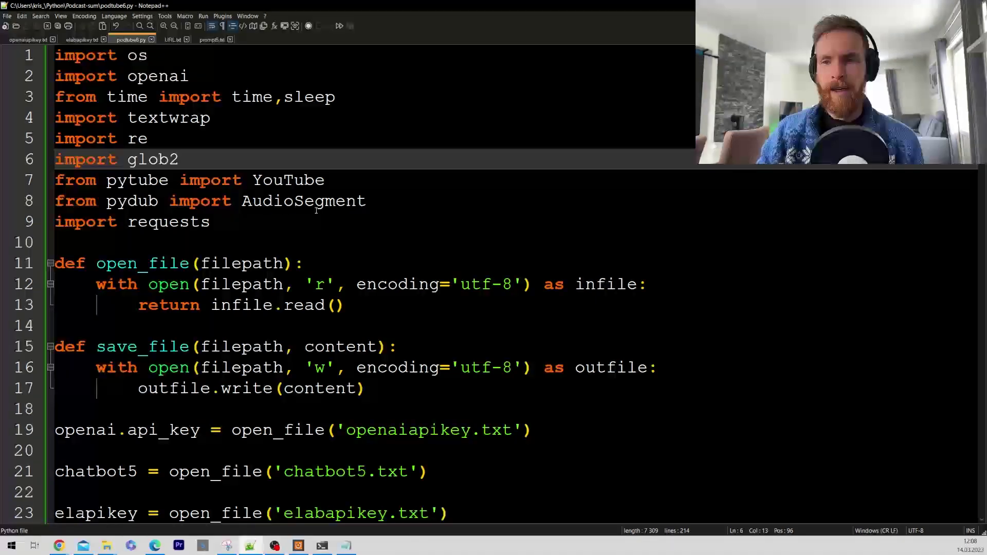
{"action": "scroll", "coordinate": [316, 210], "scroll_direction": "down", "scroll_amount": 2}
{"action": "scroll", "coordinate": [239, 253], "scroll_direction": "down", "scroll_amount": 2}
{"action": "left_click_drag", "start_coordinate": [140, 265], "coordinate": [45, 265]}
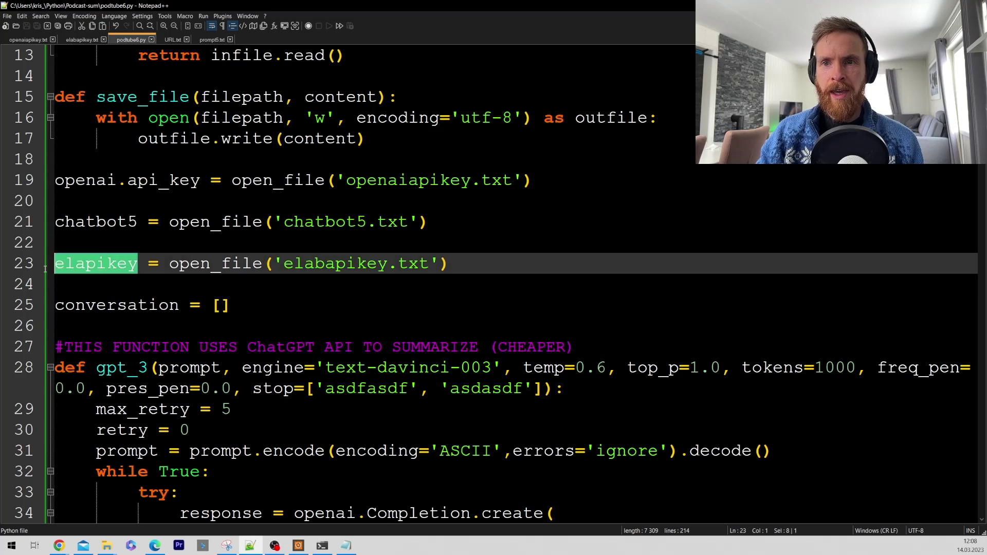
{"action": "left_click_drag", "start_coordinate": [200, 181], "coordinate": [52, 188]}
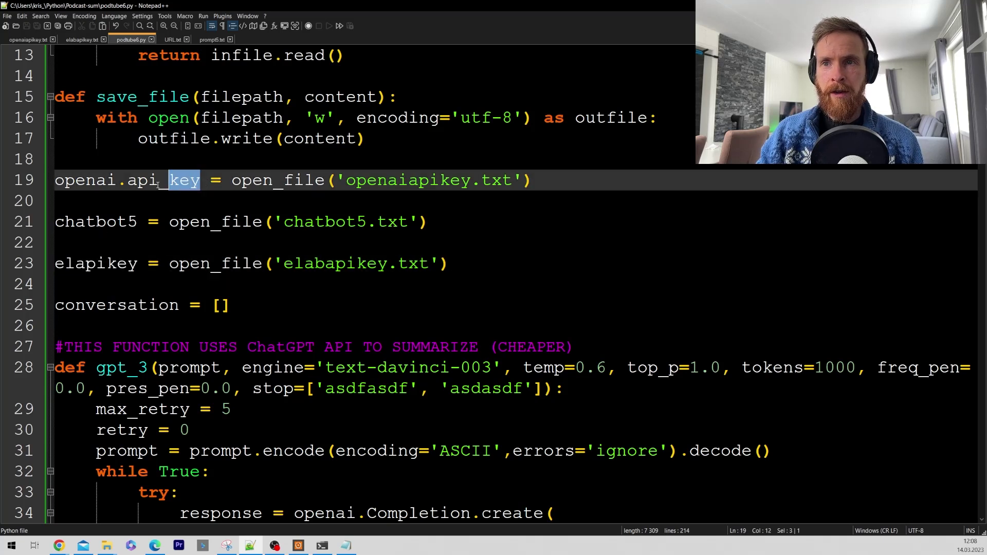
{"action": "left_click", "coordinate": [112, 198]}
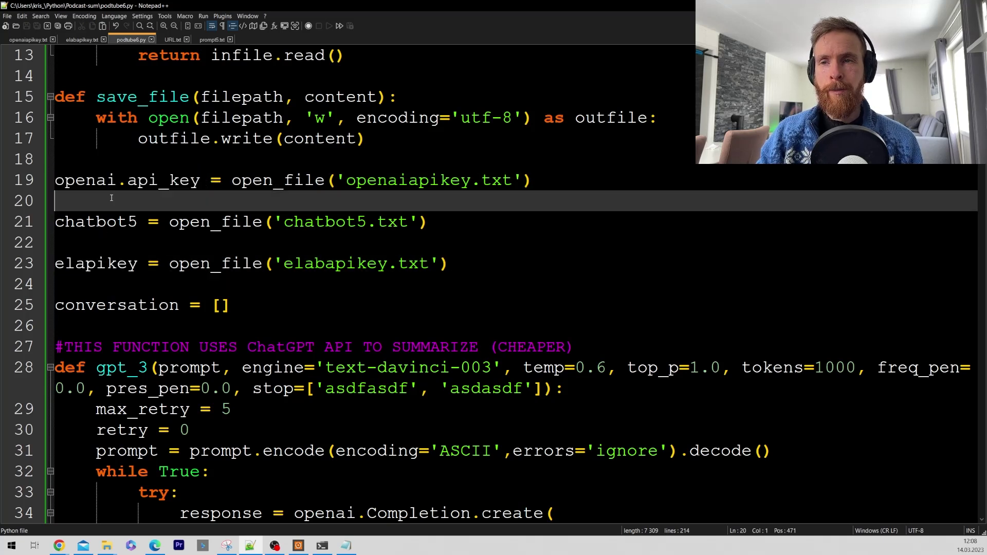
{"action": "left_click_drag", "start_coordinate": [139, 221], "coordinate": [52, 223]}
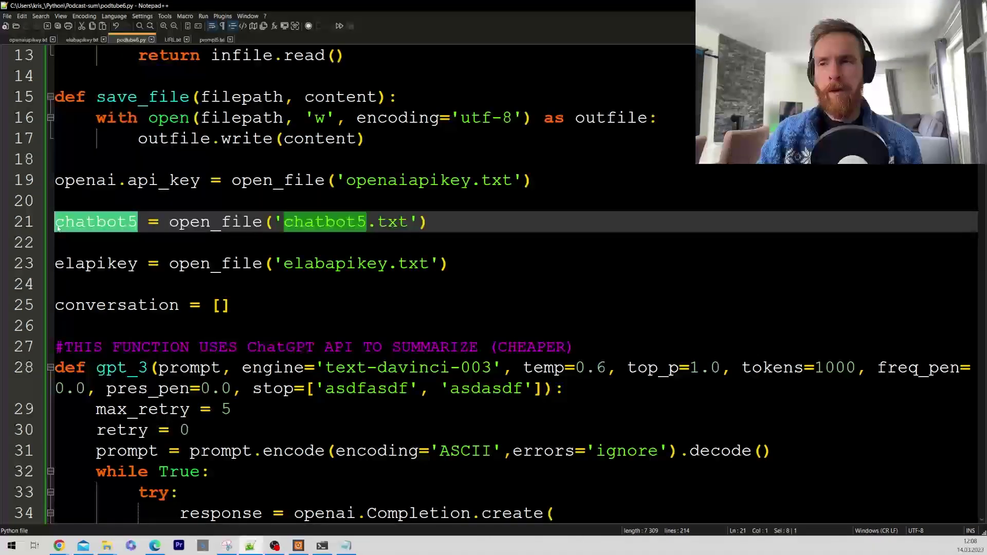
{"action": "left_click", "coordinate": [445, 224]}
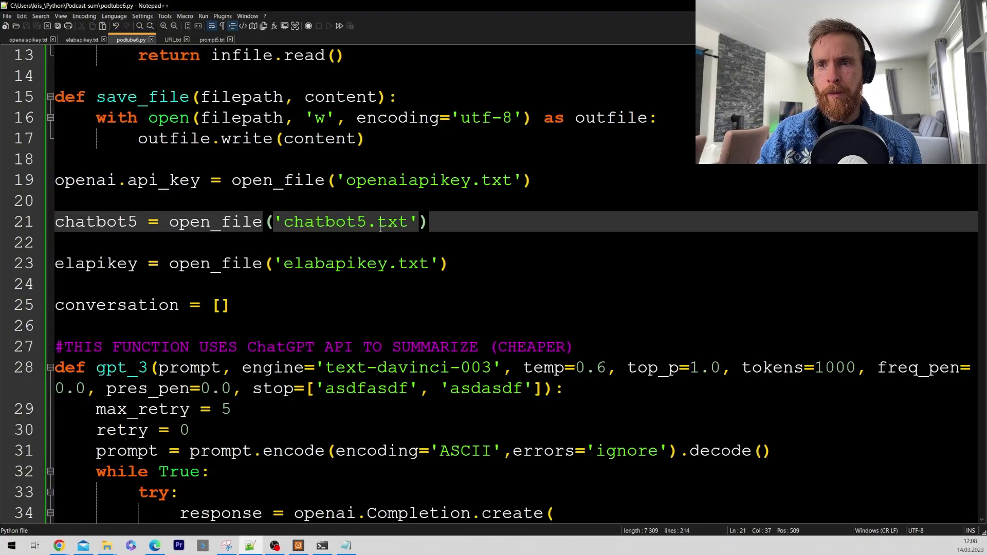
{"action": "scroll", "coordinate": [259, 256], "scroll_direction": "down", "scroll_amount": 2}
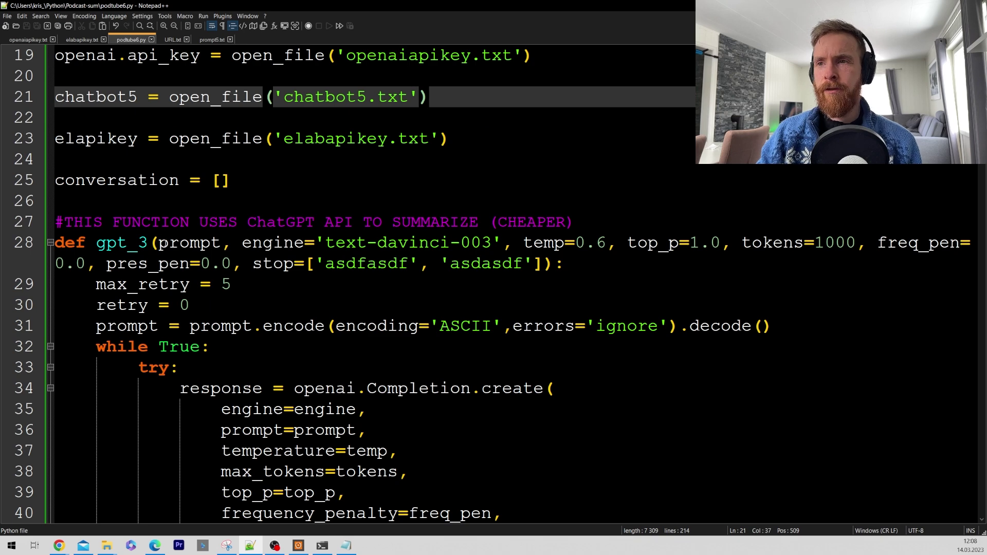
{"action": "left_click_drag", "start_coordinate": [327, 244], "coordinate": [493, 244]}
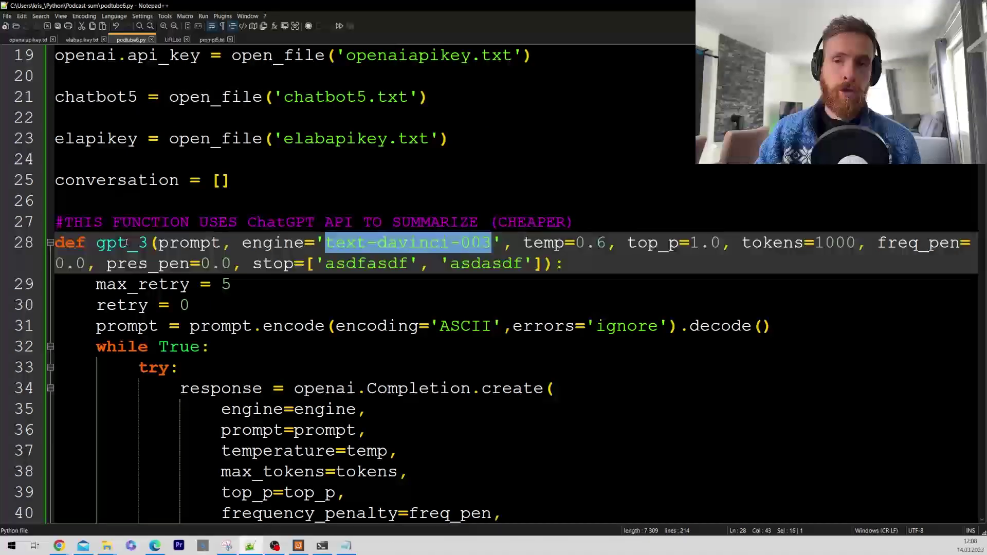
{"action": "scroll", "coordinate": [314, 222], "scroll_direction": "down", "scroll_amount": 9}
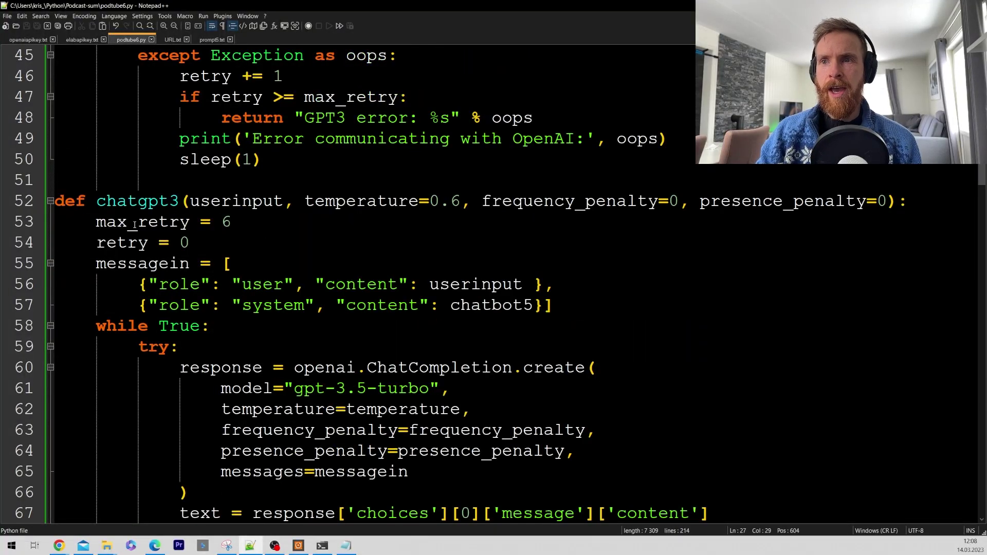
{"action": "left_click_drag", "start_coordinate": [179, 202], "coordinate": [95, 201]}
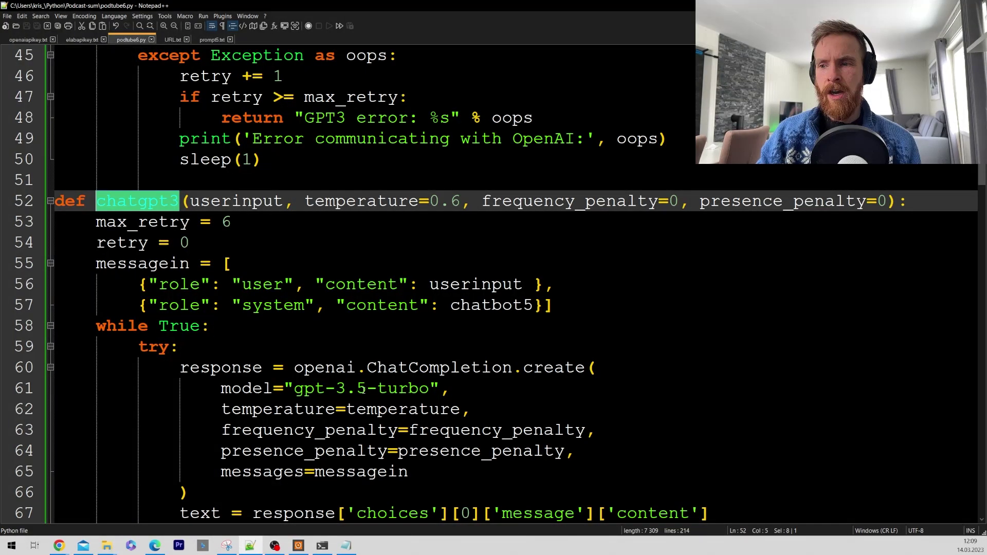
{"action": "scroll", "coordinate": [351, 384], "scroll_direction": "up", "scroll_amount": 5}
{"action": "scroll", "coordinate": [362, 330], "scroll_direction": "up", "scroll_amount": 1}
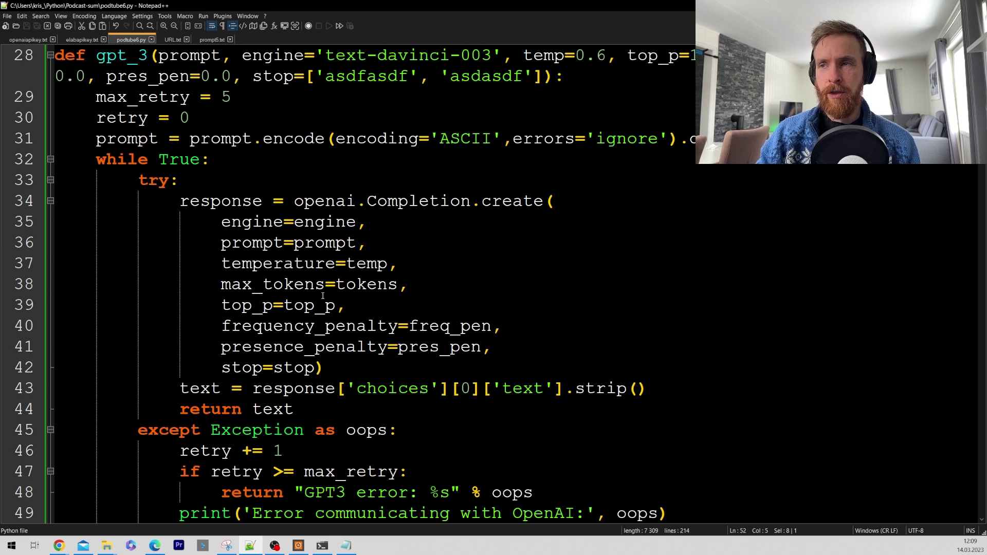
{"action": "scroll", "coordinate": [323, 296], "scroll_direction": "down", "scroll_amount": 7}
{"action": "scroll", "coordinate": [244, 241], "scroll_direction": "down", "scroll_amount": 4}
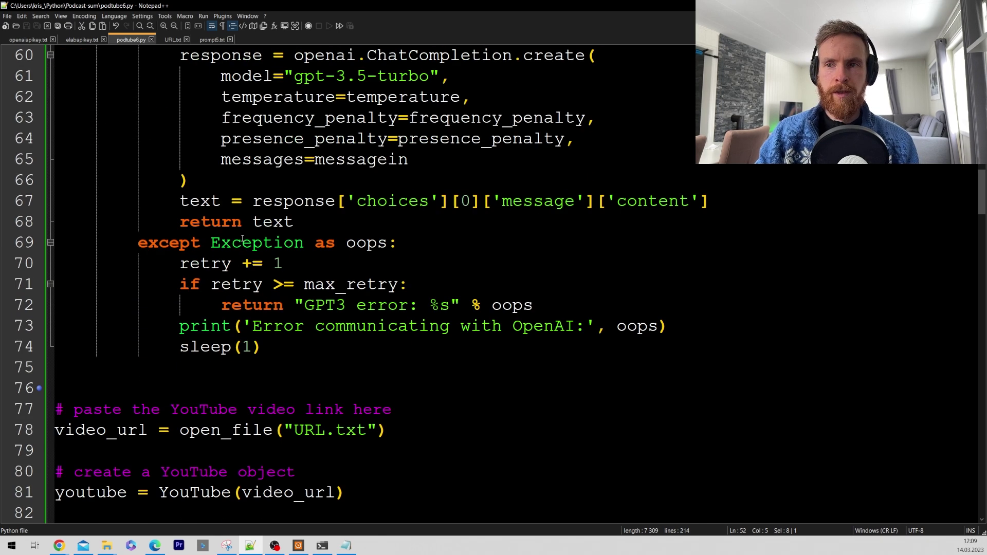
{"action": "scroll", "coordinate": [243, 241], "scroll_direction": "down", "scroll_amount": 4}
{"action": "scroll", "coordinate": [309, 312], "scroll_direction": "up", "scroll_amount": 2}
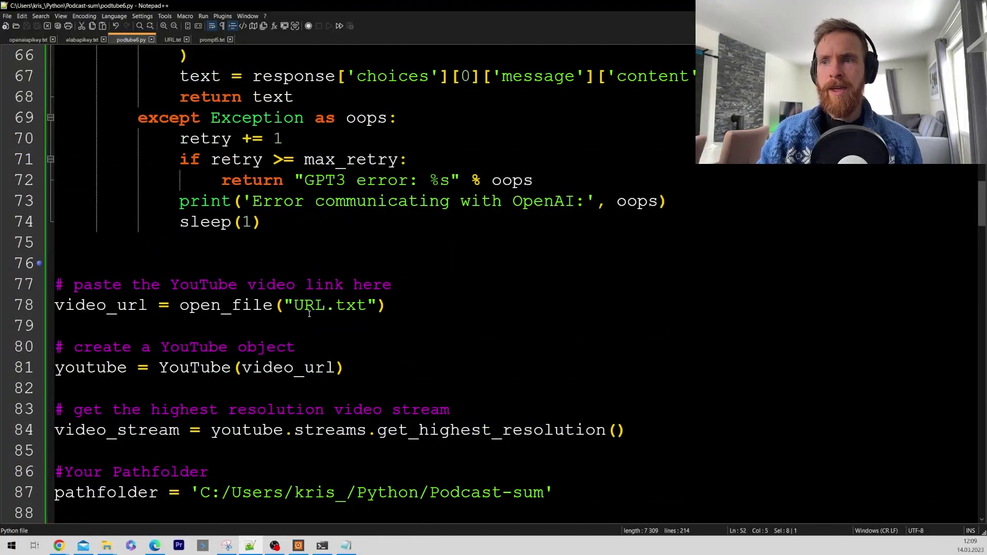
Check the YouTube link stored in URL.txt, which the video_url variable on line 78 reads
{"action": "left_click_drag", "start_coordinate": [65, 305], "coordinate": [151, 305]}
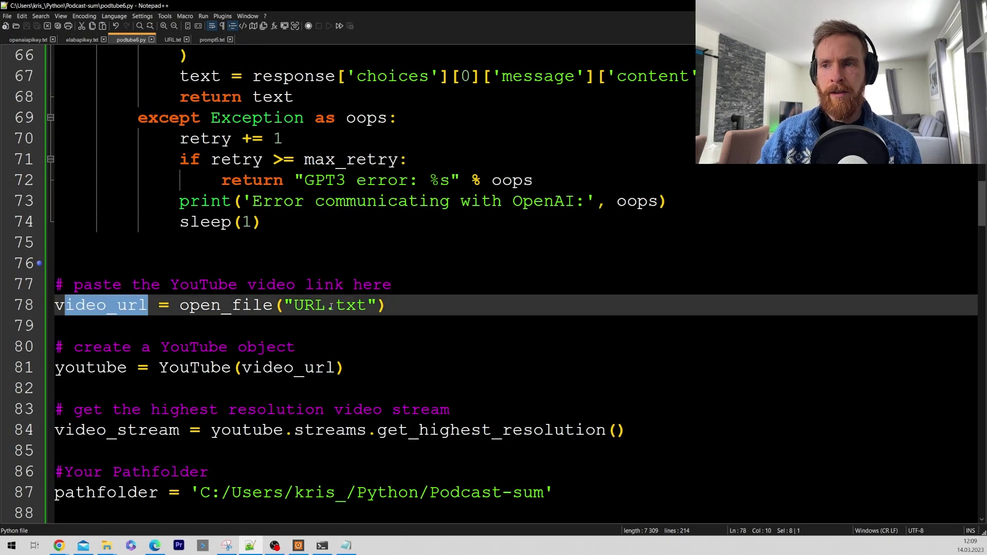
{"action": "left_click", "coordinate": [172, 39]}
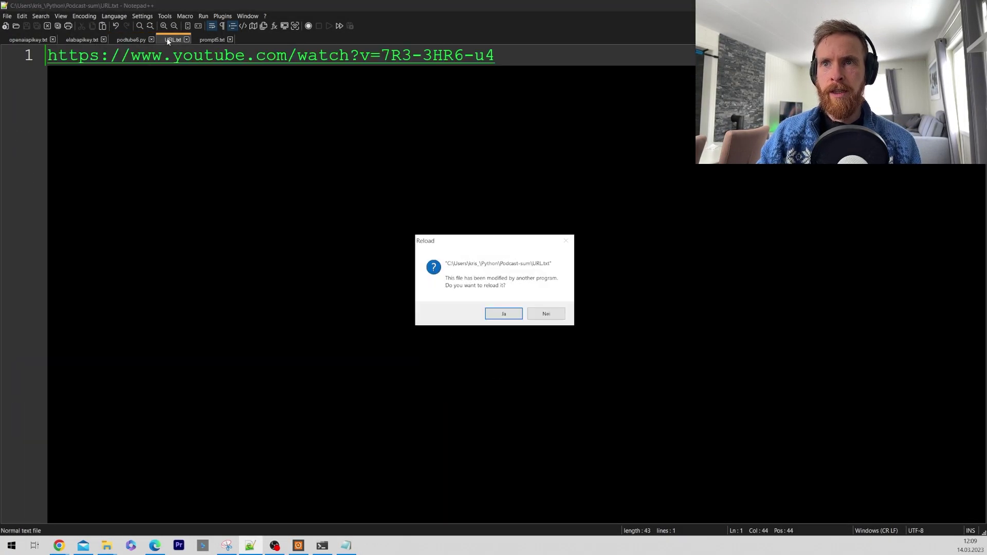
{"action": "left_click", "coordinate": [546, 313]}
{"action": "left_click", "coordinate": [130, 40]}
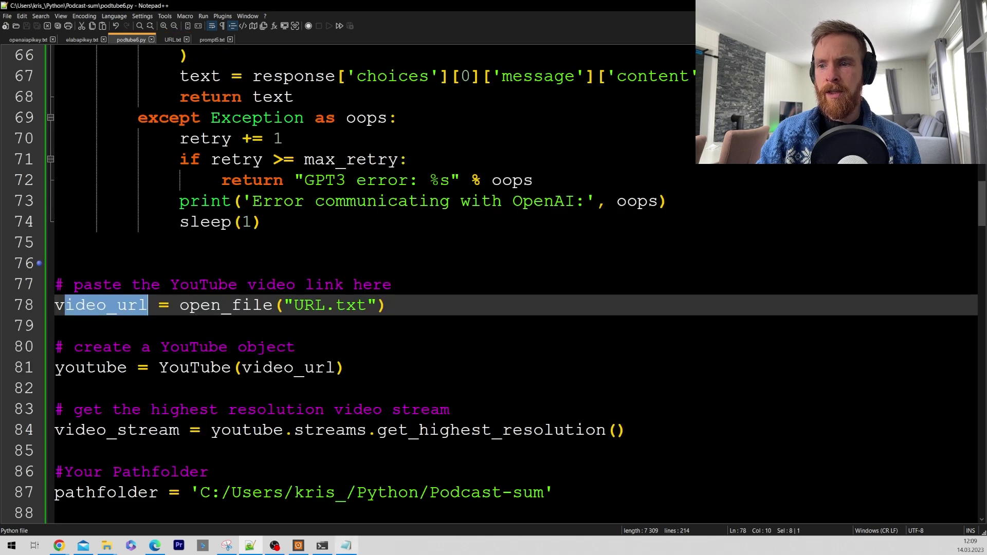
{"action": "left_click", "coordinate": [346, 546]}
{"action": "left_click_drag", "start_coordinate": [261, 67], "coordinate": [141, 61]}
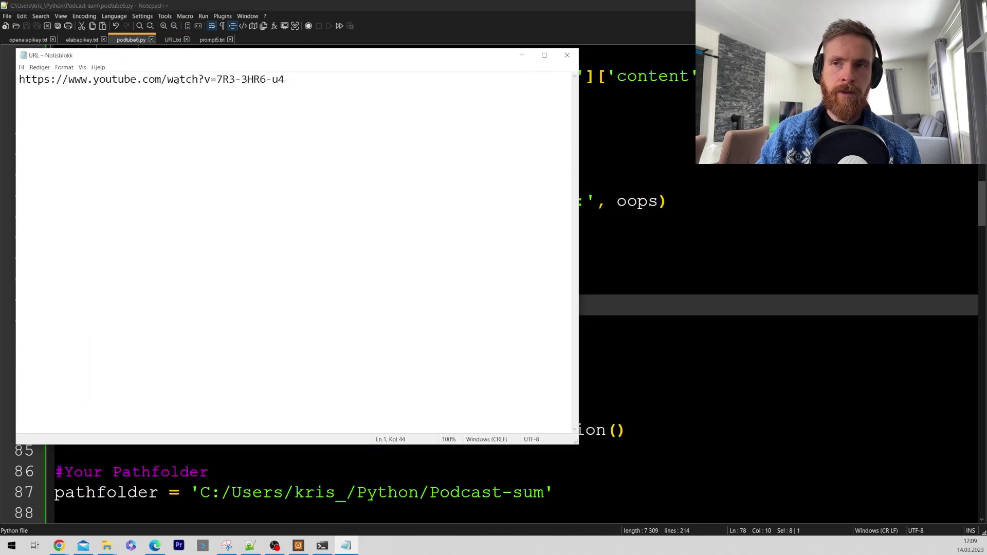
{"action": "left_click_drag", "start_coordinate": [298, 89], "coordinate": [17, 80]}
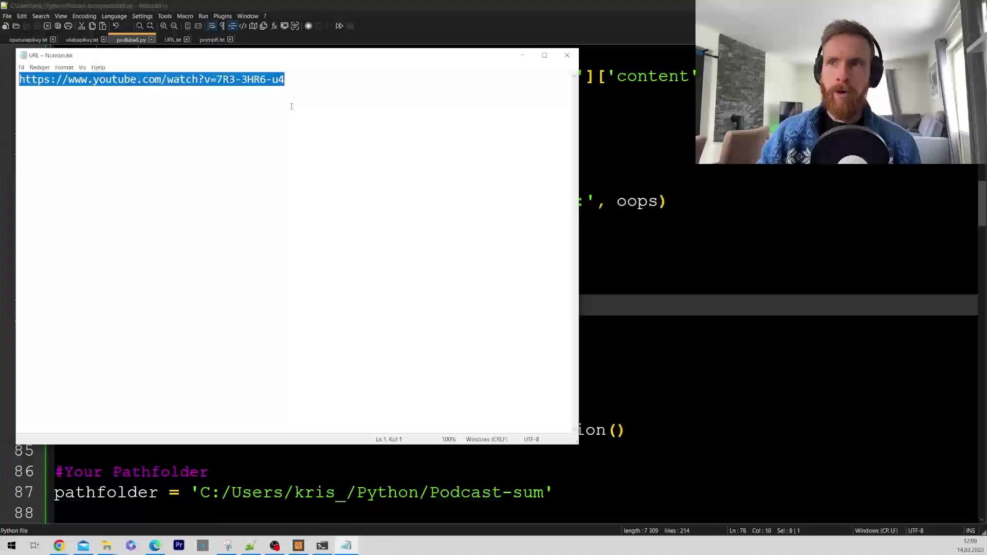
{"action": "left_click", "coordinate": [320, 88]}
{"action": "left_click", "coordinate": [522, 56]}
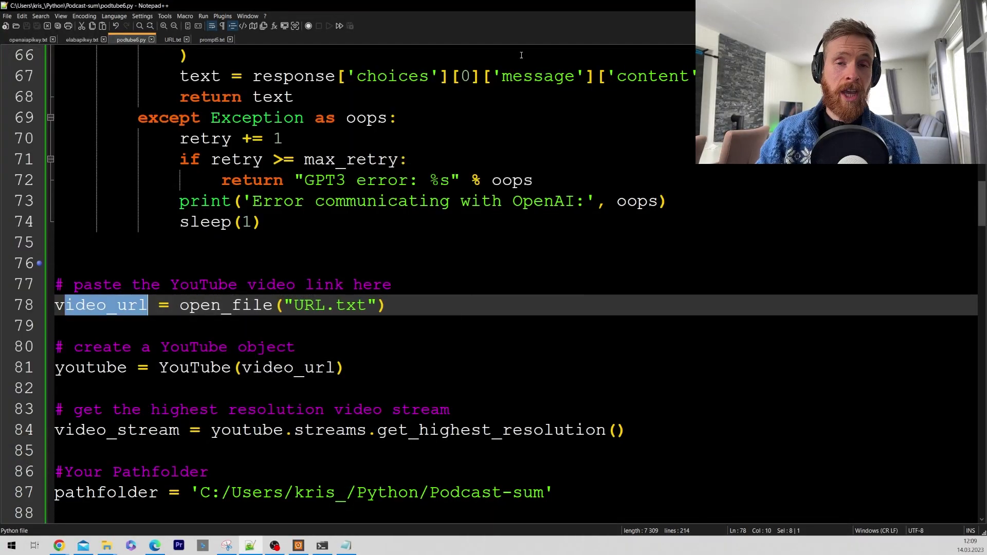
{"action": "scroll", "coordinate": [261, 272], "scroll_direction": "down", "scroll_amount": 5}
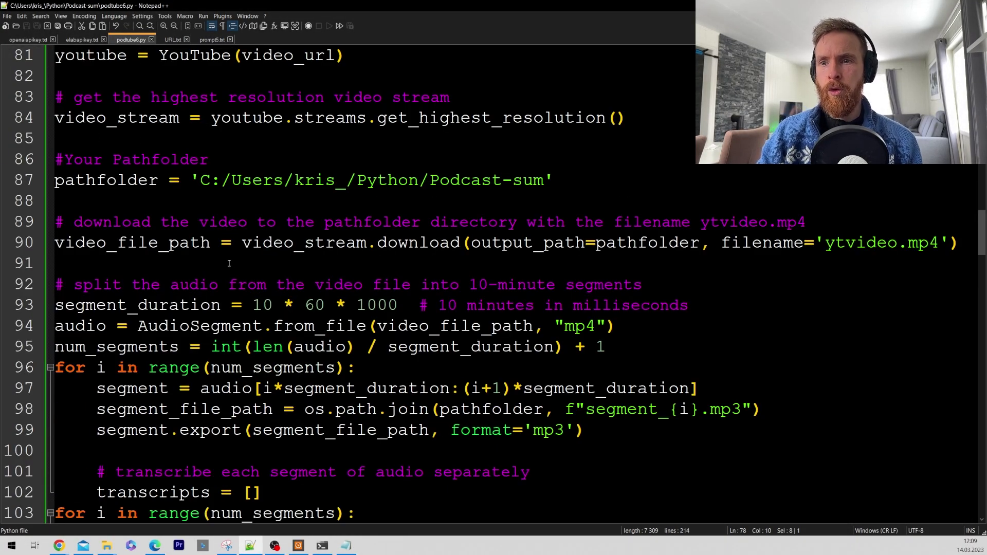
{"action": "scroll", "coordinate": [229, 263], "scroll_direction": "up", "scroll_amount": 2}
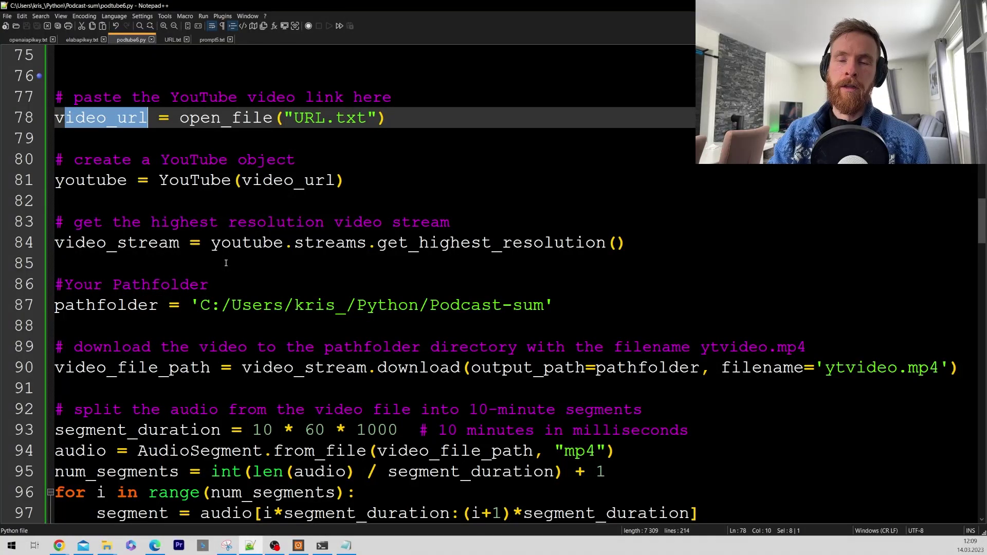
{"action": "scroll", "coordinate": [291, 305], "scroll_direction": "down", "scroll_amount": 2}
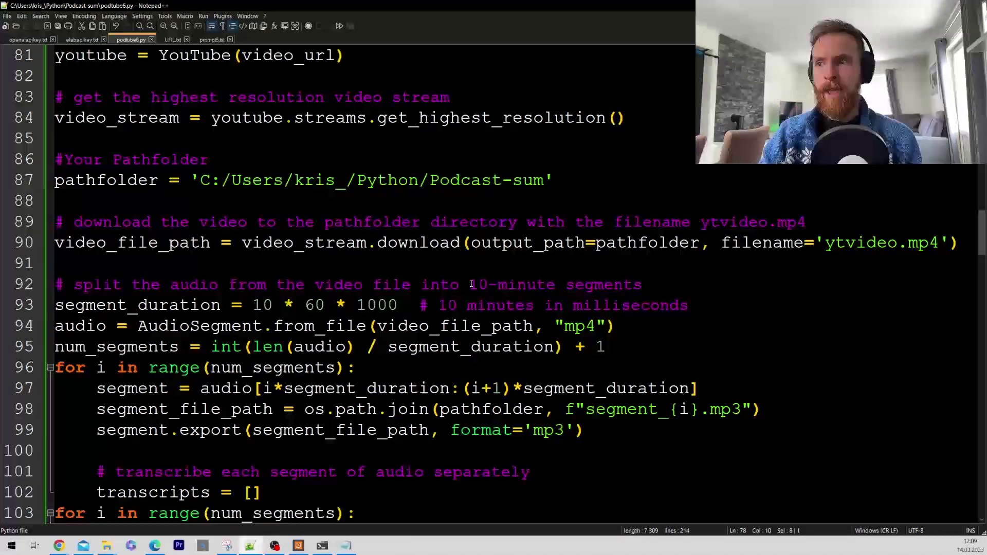
Point out the 10-minute mp3 segment settings and the podscript.txt transcript output
{"action": "left_click_drag", "start_coordinate": [469, 285], "coordinate": [643, 285]}
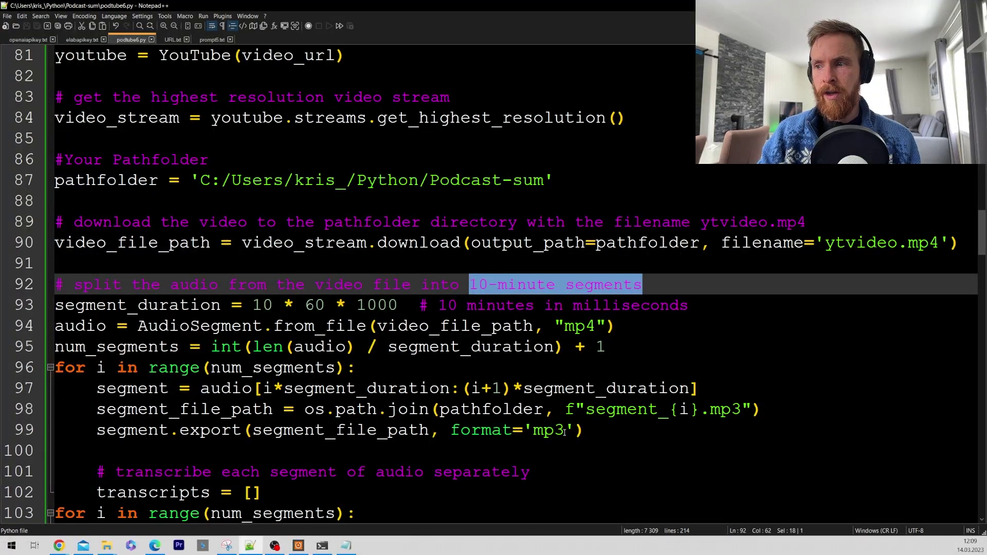
{"action": "left_click_drag", "start_coordinate": [564, 430], "coordinate": [532, 432]}
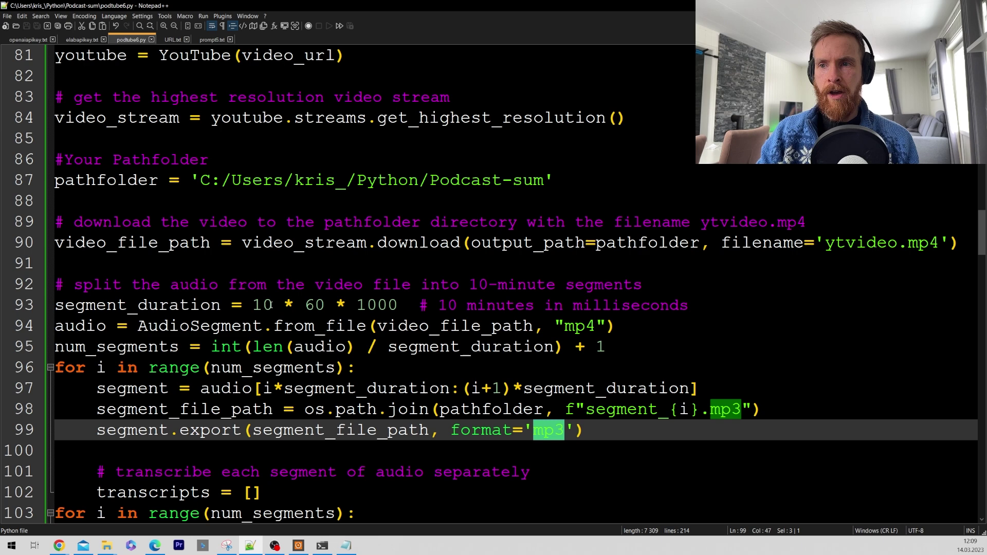
{"action": "double_click", "coordinate": [264, 306]}
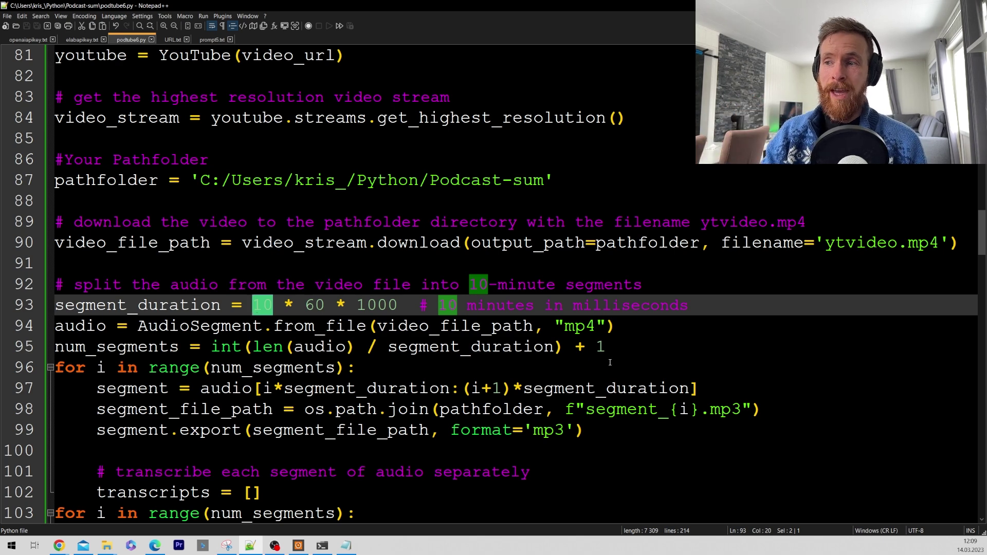
{"action": "left_click", "coordinate": [366, 369]}
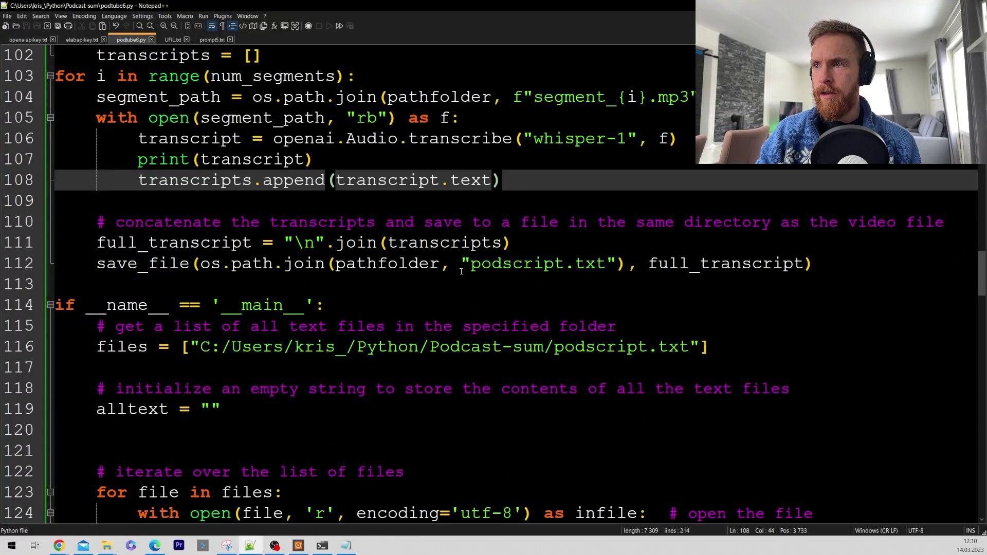
{"action": "left_click_drag", "start_coordinate": [473, 264], "coordinate": [611, 264]}
{"action": "left_click", "coordinate": [487, 286]}
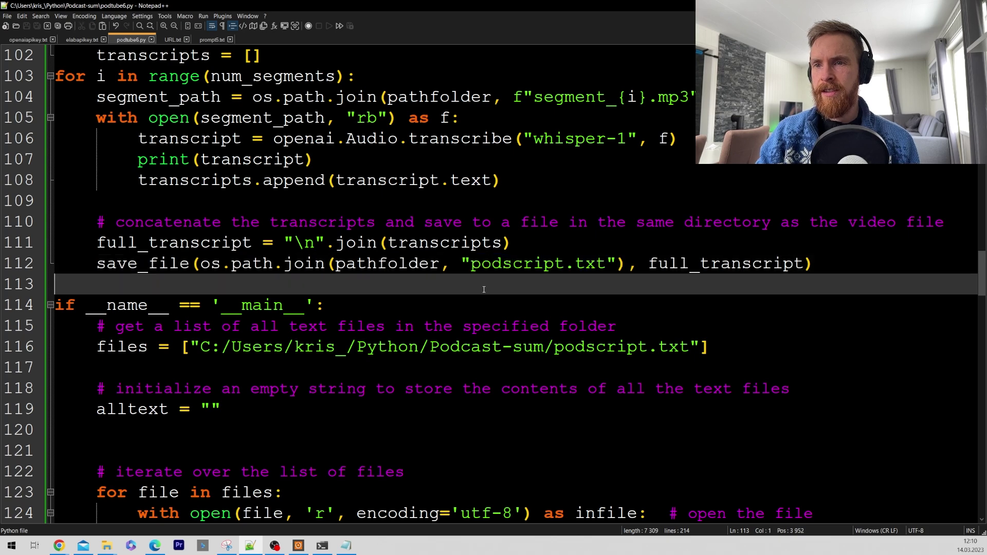
{"action": "scroll", "coordinate": [488, 290], "scroll_direction": "up", "scroll_amount": 9}
{"action": "scroll", "coordinate": [488, 291], "scroll_direction": "down", "scroll_amount": 9}
{"action": "scroll", "coordinate": [324, 296], "scroll_direction": "down", "scroll_amount": 5}
{"action": "scroll", "coordinate": [166, 303], "scroll_direction": "down", "scroll_amount": 1}
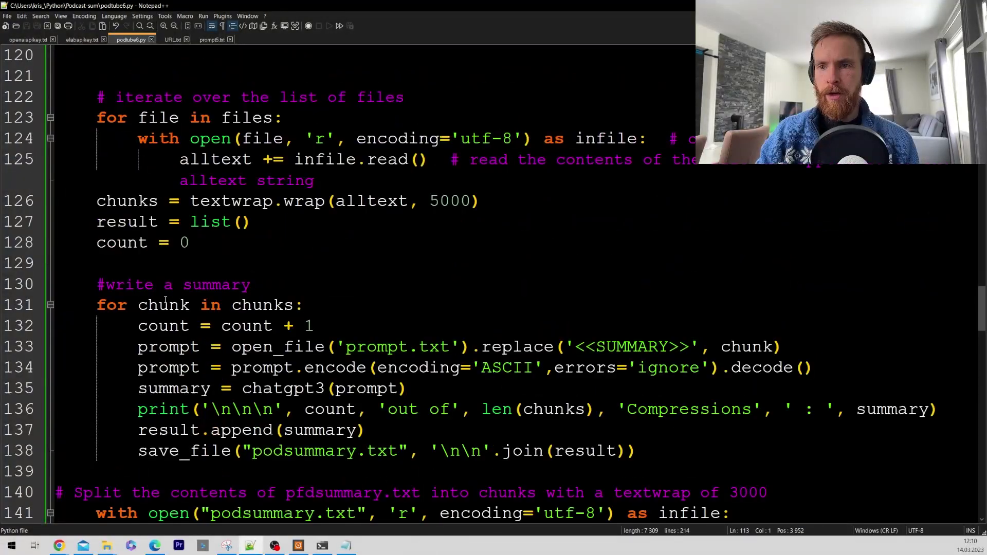
{"action": "scroll", "coordinate": [347, 178], "scroll_direction": "up", "scroll_amount": 3}
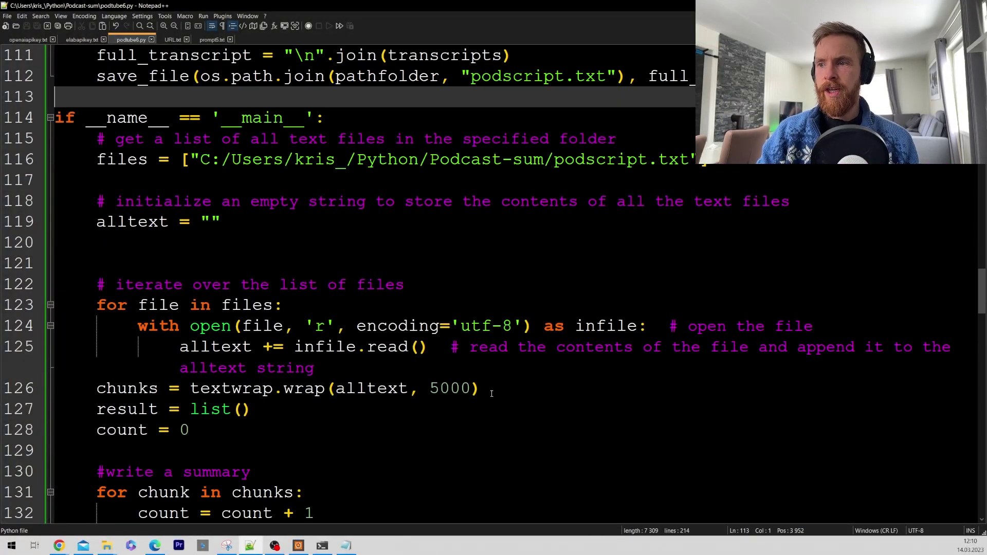
{"action": "mouse_move", "coordinate": [480, 387]}
{"action": "left_mouse_down"}
{"action": "mouse_move", "coordinate": [132, 387]}
{"action": "mouse_move", "coordinate": [88, 377]}
{"action": "left_mouse_up"}
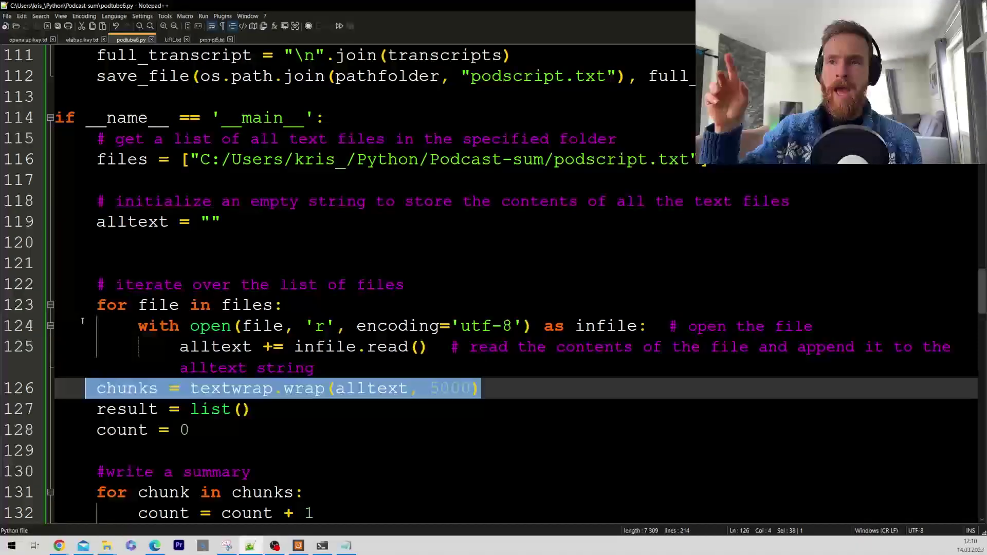
{"action": "scroll", "coordinate": [245, 329], "scroll_direction": "down", "scroll_amount": 5}
{"action": "scroll", "coordinate": [246, 329], "scroll_direction": "down", "scroll_amount": 16}
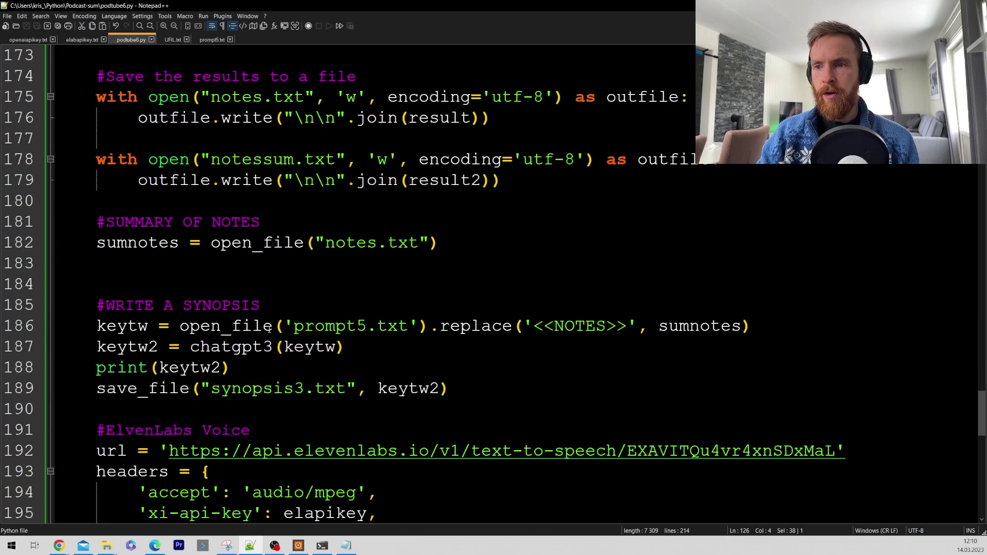
Point out the ElevenLabs Voice section and synopsis3.txt output, then show prompt5.txt
{"action": "left_click_drag", "start_coordinate": [250, 433], "coordinate": [101, 433]}
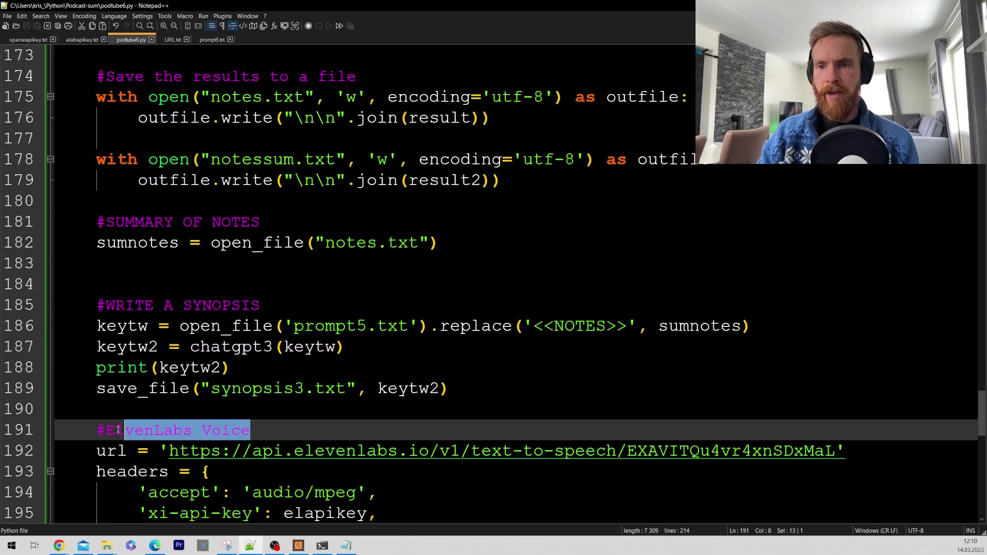
{"action": "left_click", "coordinate": [286, 425]}
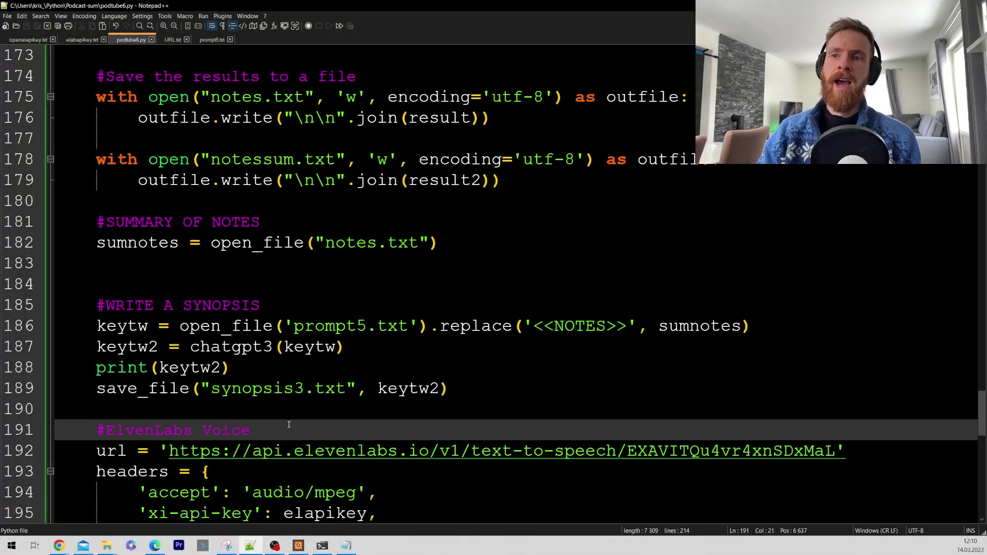
{"action": "left_click_drag", "start_coordinate": [345, 390], "coordinate": [210, 390]}
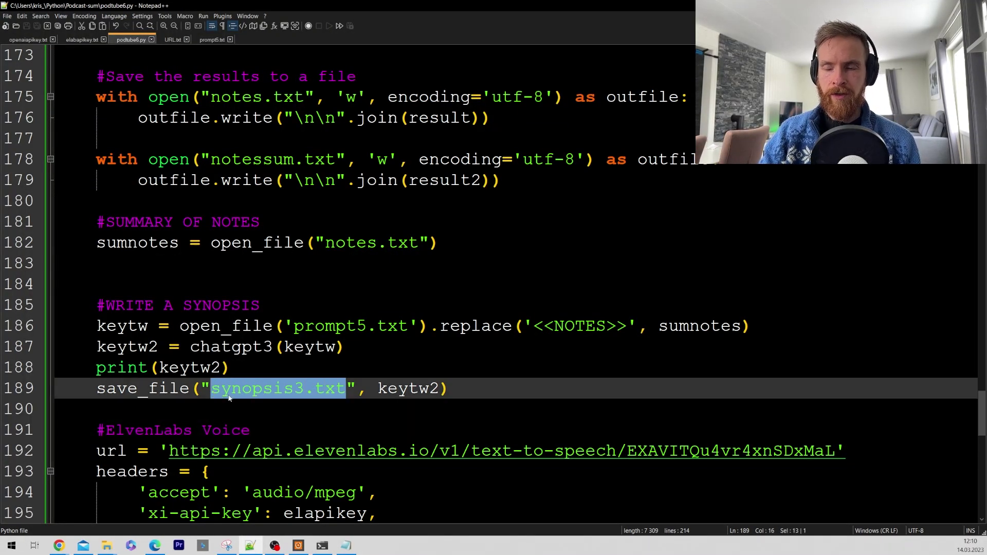
{"action": "left_click", "coordinate": [318, 428]}
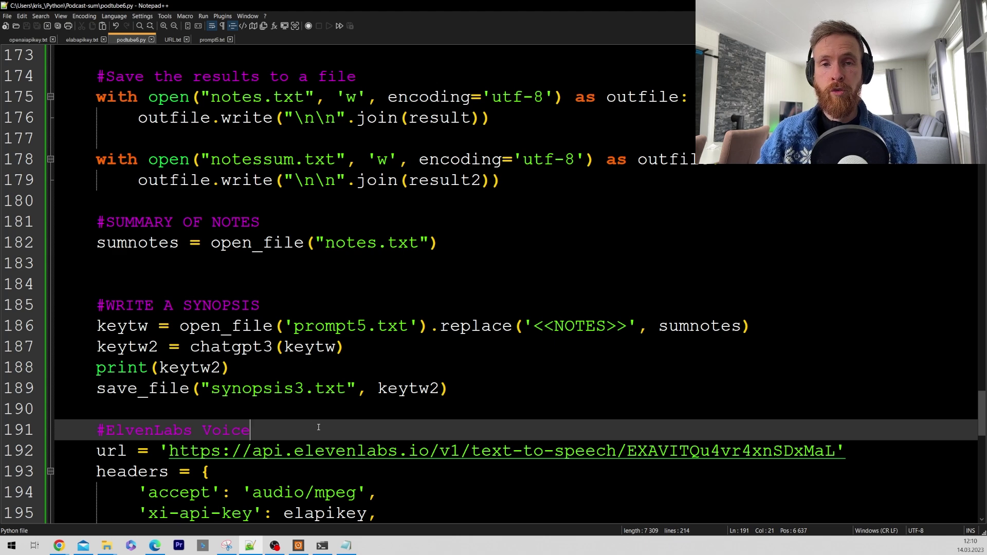
{"action": "left_click", "coordinate": [213, 39]}
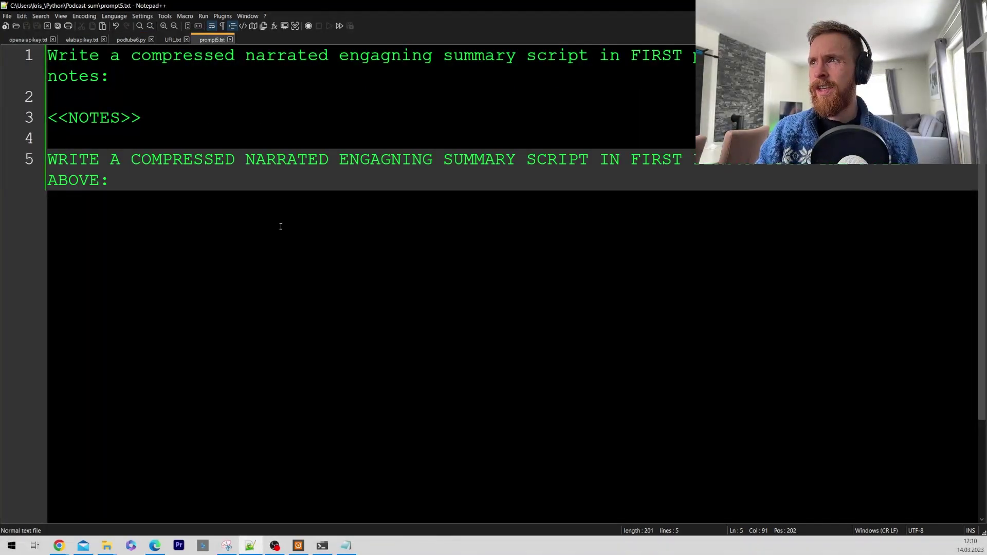
Read through the prompt5.txt instructions around the NOTES placeholder
{"action": "left_click_drag", "start_coordinate": [47, 55], "coordinate": [482, 57]}
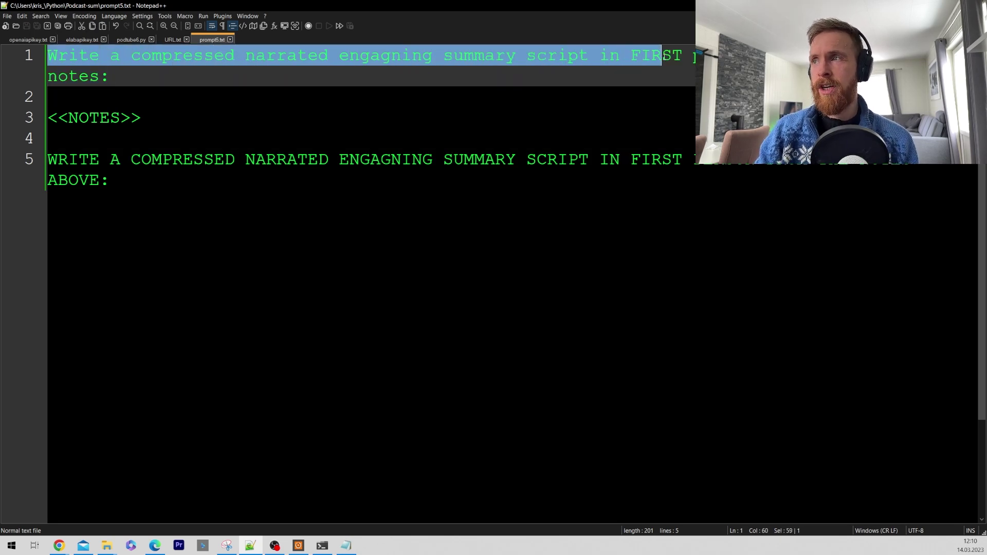
{"action": "left_click_drag", "start_coordinate": [482, 57], "coordinate": [111, 76]}
{"action": "left_click", "coordinate": [132, 72]}
{"action": "key", "text": "Down"}
{"action": "key", "text": "Down"}
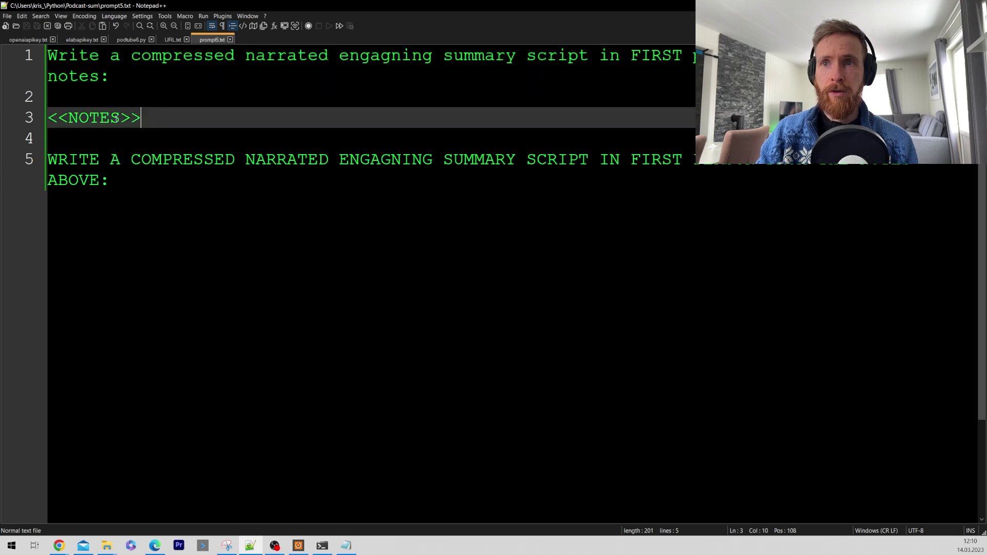
{"action": "key", "text": "Down"}
{"action": "key", "text": "Down"}
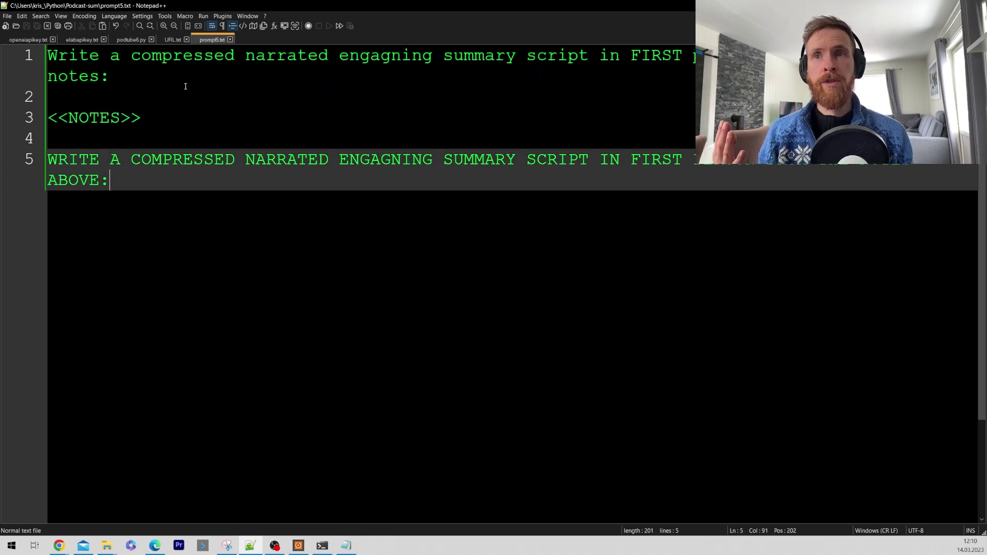
Point out notes.txt, notessum.txt and the SUMMARY OF NOTES comment in podtube6.py
{"action": "left_click", "coordinate": [132, 39]}
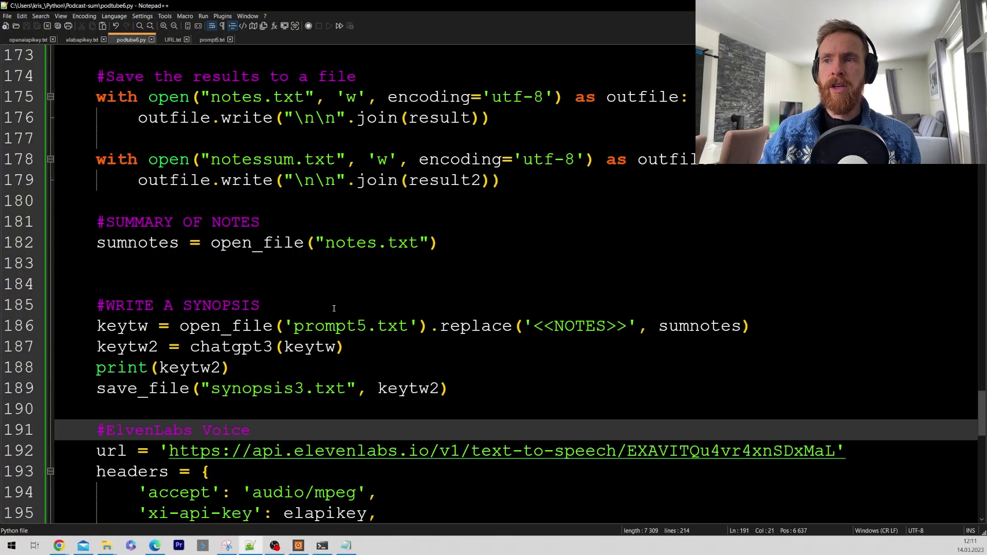
{"action": "left_click_drag", "start_coordinate": [418, 242], "coordinate": [326, 243]}
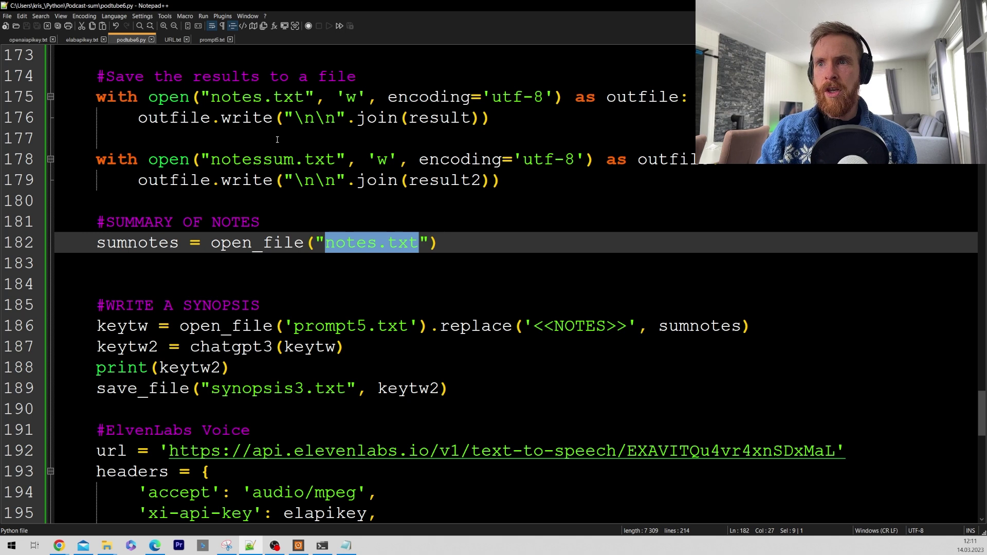
{"action": "left_click_drag", "start_coordinate": [336, 159], "coordinate": [211, 159]}
{"action": "left_click", "coordinate": [521, 227]}
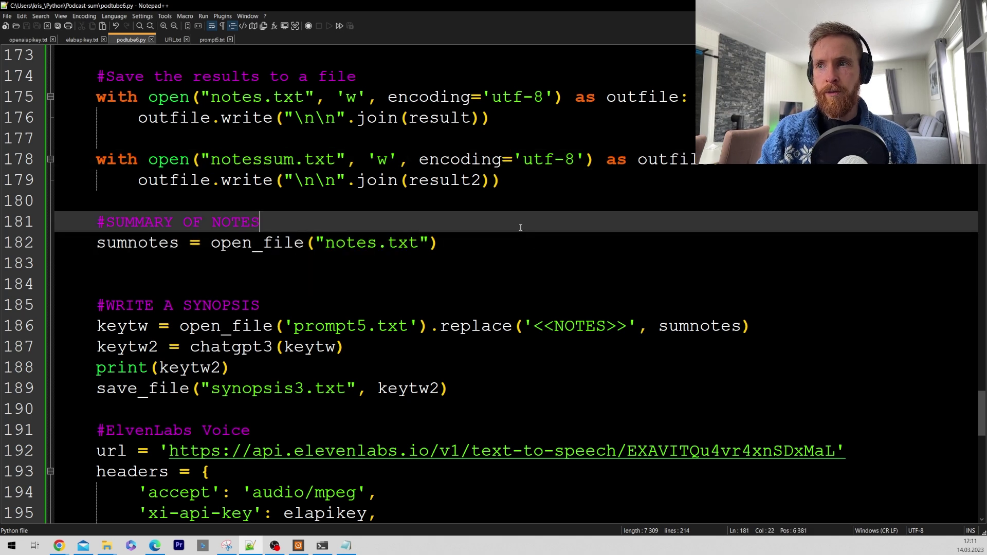
{"action": "key", "text": "shift+Home"}
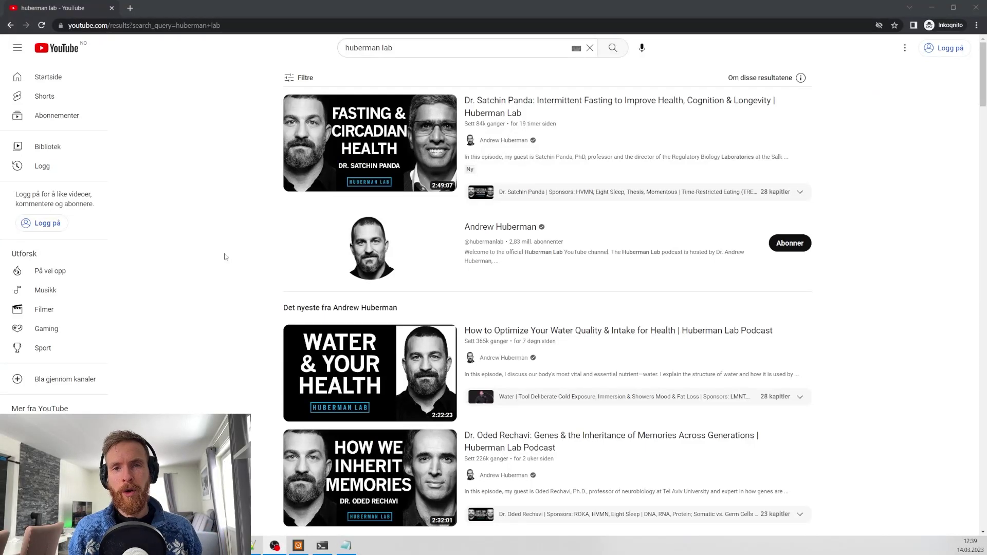
{"action": "mouse_move", "coordinate": [498, 104]}
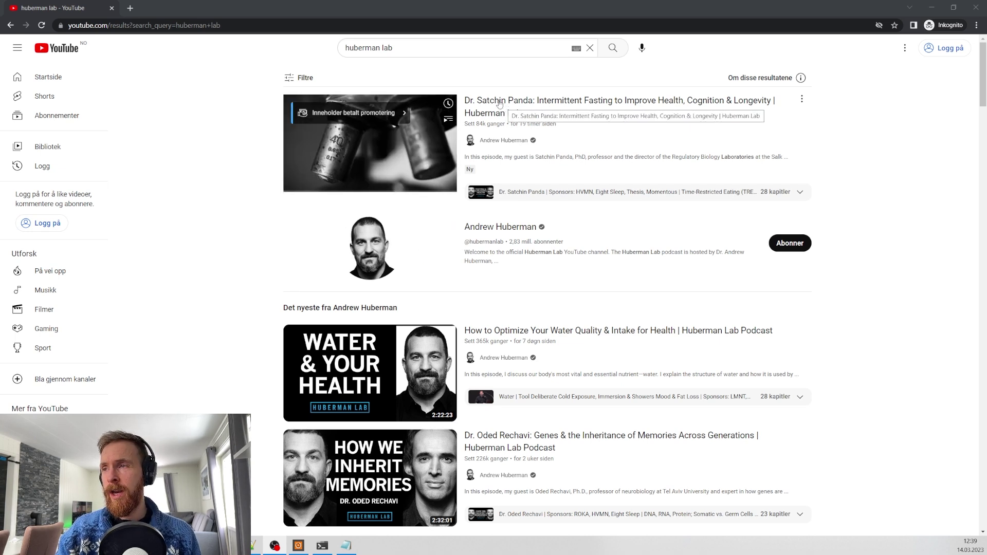
Copy the Satchin Panda episode link, paste it into URL.txt and save
{"action": "right_click", "coordinate": [499, 104]}
{"action": "left_click", "coordinate": [547, 160]}
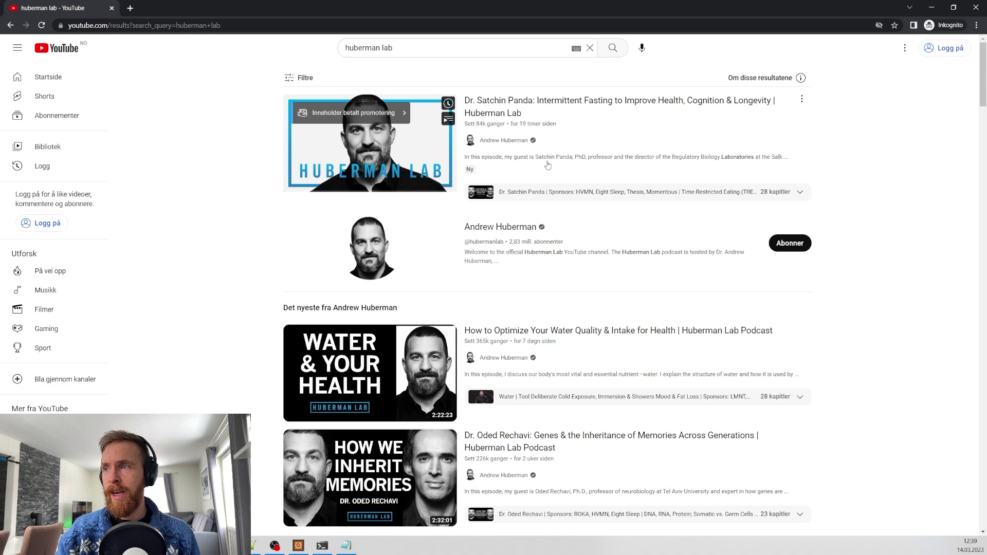
{"action": "left_click", "coordinate": [346, 545]}
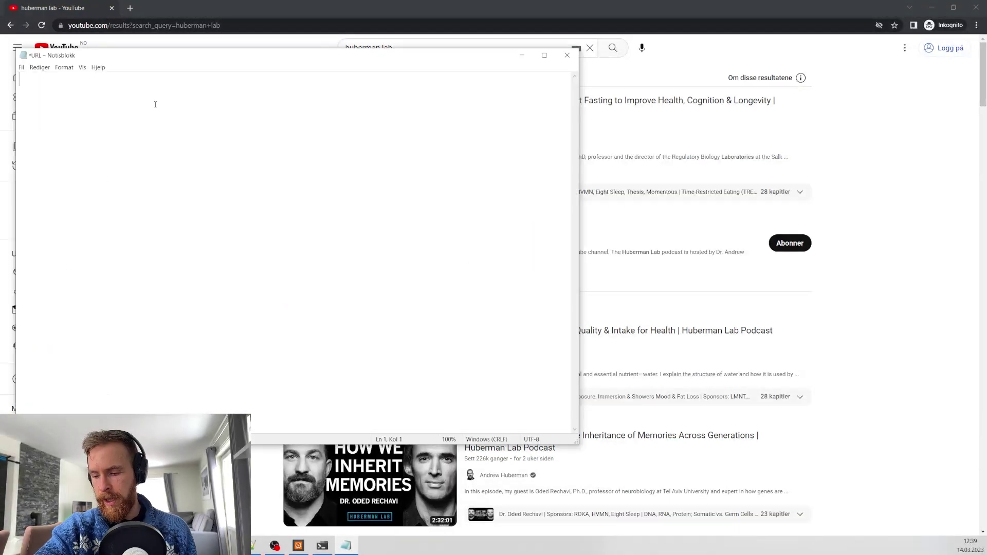
{"action": "type", "text": "https://www.youtube.com/watch?v=7R3-3HR6-u4"}
{"action": "left_click", "coordinate": [22, 67]}
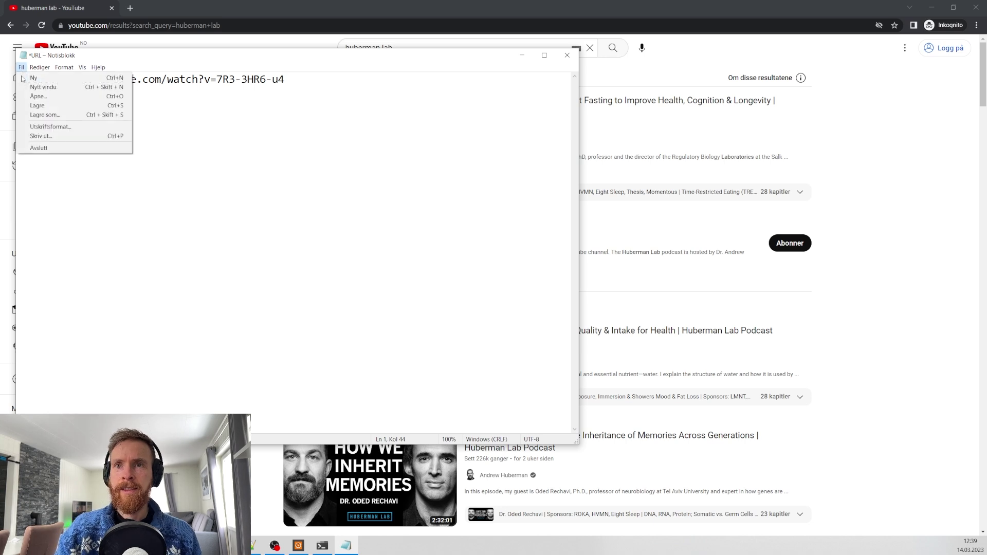
{"action": "left_click", "coordinate": [39, 100]}
{"action": "left_click", "coordinate": [222, 127]}
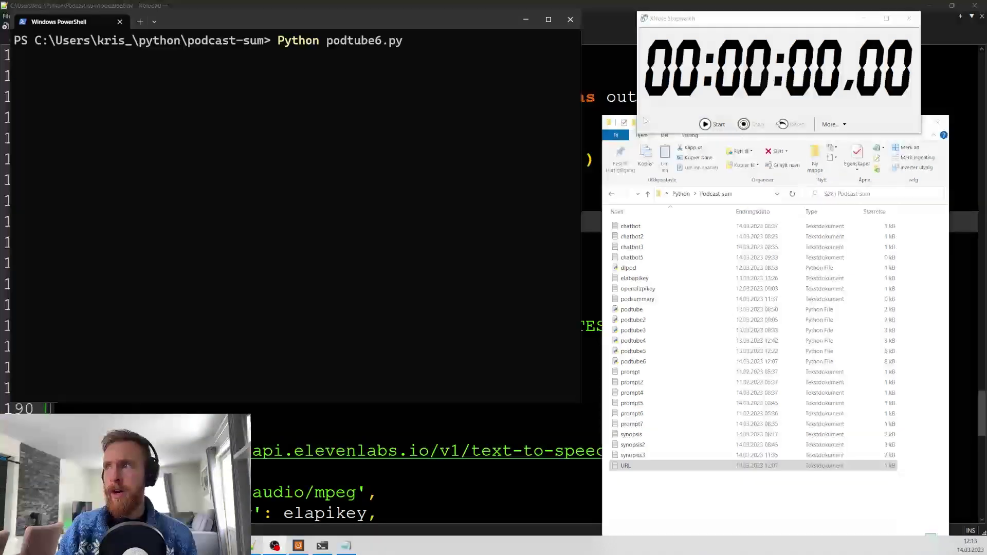
Start the stopwatch and run 'Python podtube6.py' in PowerShell
{"action": "left_click", "coordinate": [530, 127]}
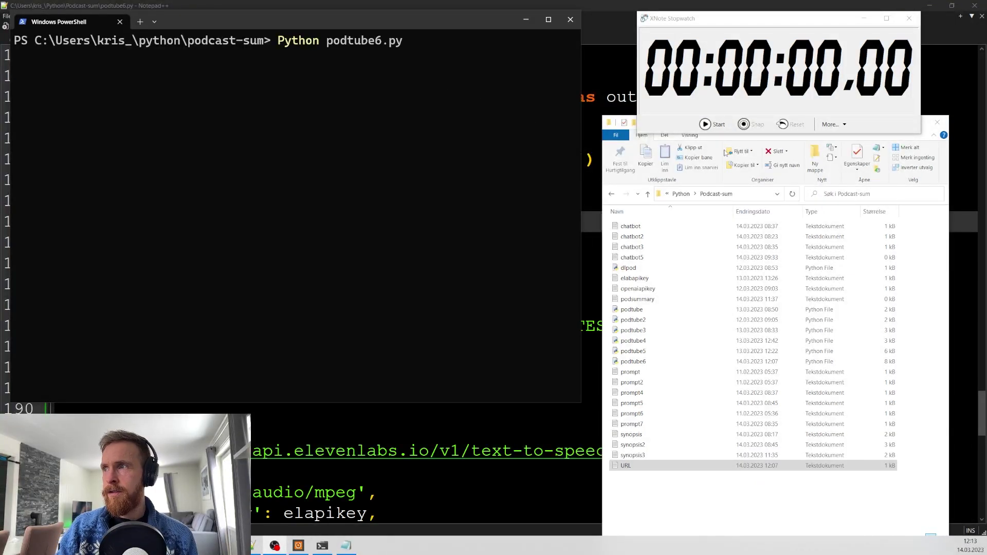
{"action": "left_click", "coordinate": [708, 126]}
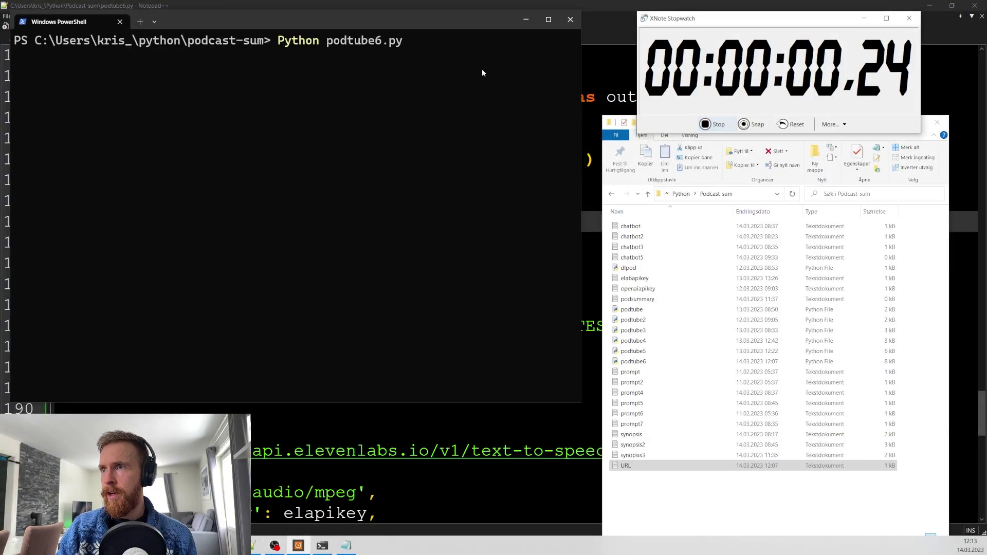
{"action": "left_click", "coordinate": [421, 49]}
{"action": "key", "text": "Return"}
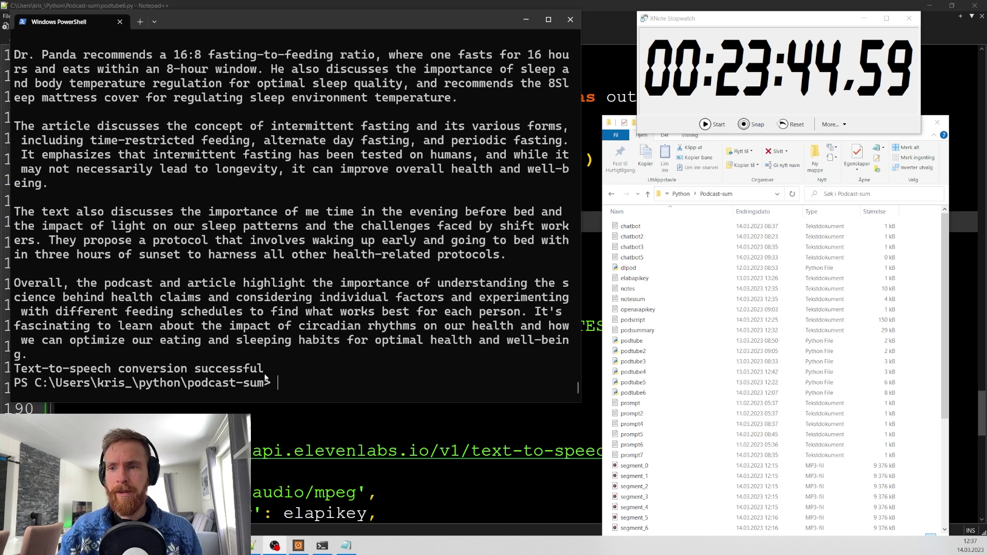
Highlight the text-to-speech success message printed at the end of the run
{"action": "left_click_drag", "start_coordinate": [269, 372], "coordinate": [28, 372]}
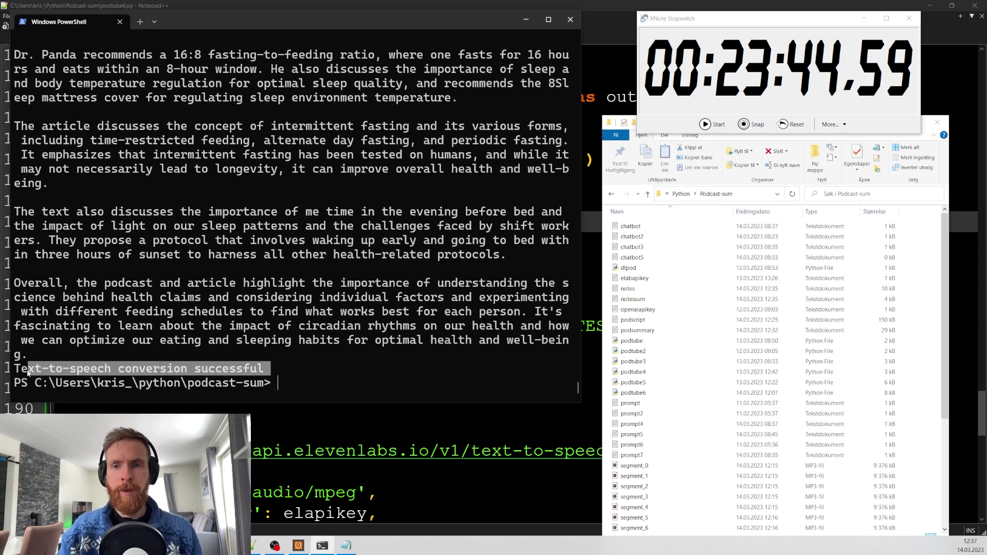
{"action": "left_click", "coordinate": [280, 369]}
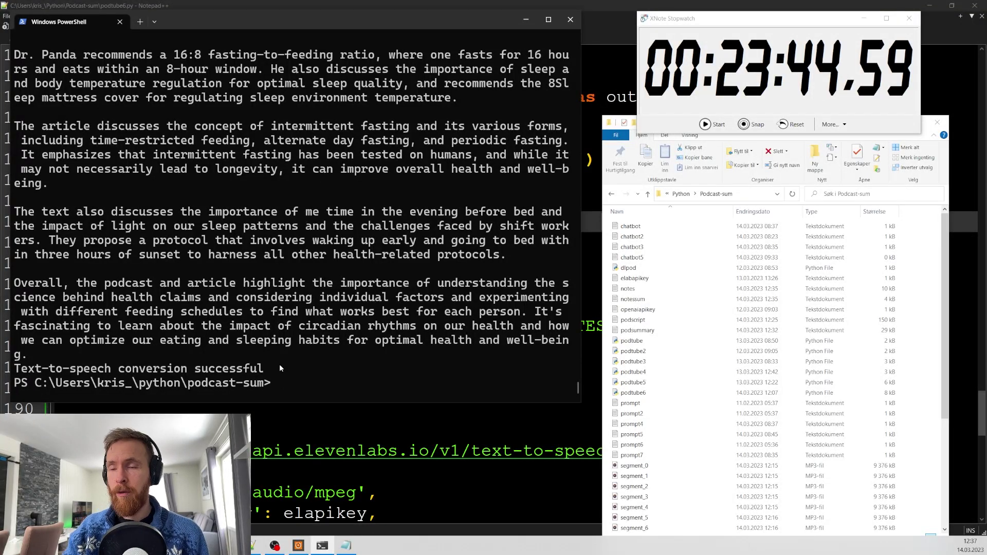
{"action": "scroll", "coordinate": [712, 367], "scroll_direction": "down", "scroll_amount": 3}
{"action": "scroll", "coordinate": [702, 370], "scroll_direction": "down", "scroll_amount": 1}
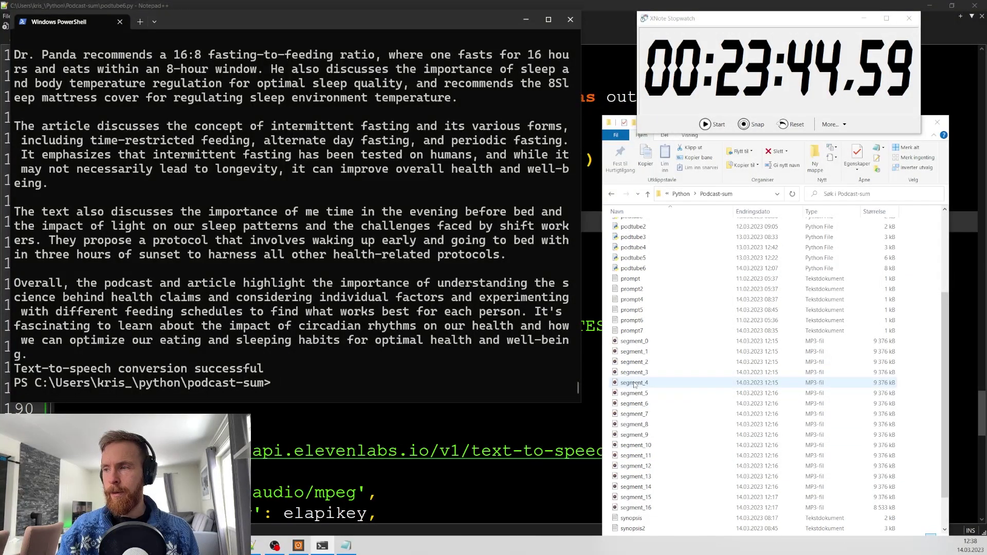
{"action": "scroll", "coordinate": [633, 505], "scroll_direction": "down", "scroll_amount": 2}
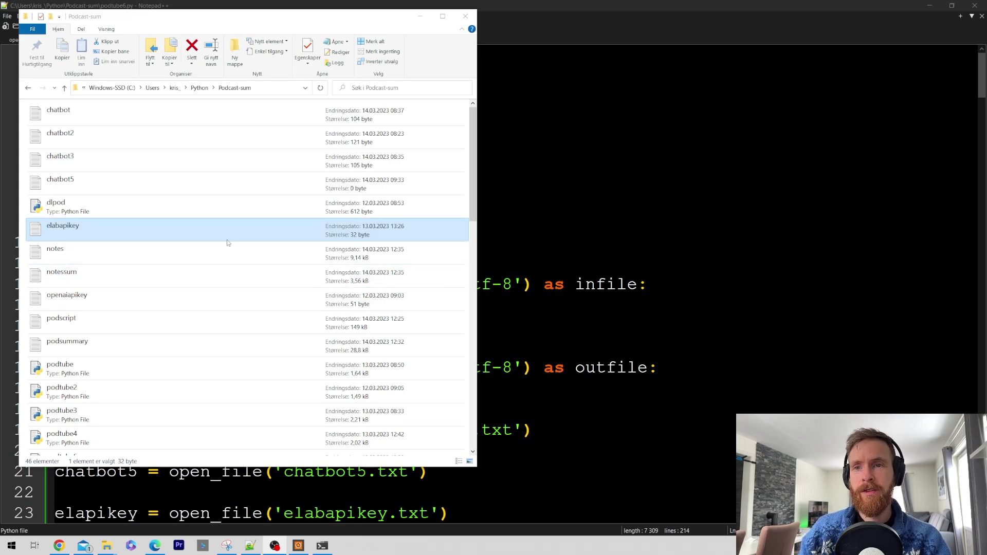
Open podscript.txt in Notepad and move its window slightly higher
{"action": "double_click", "coordinate": [91, 322]}
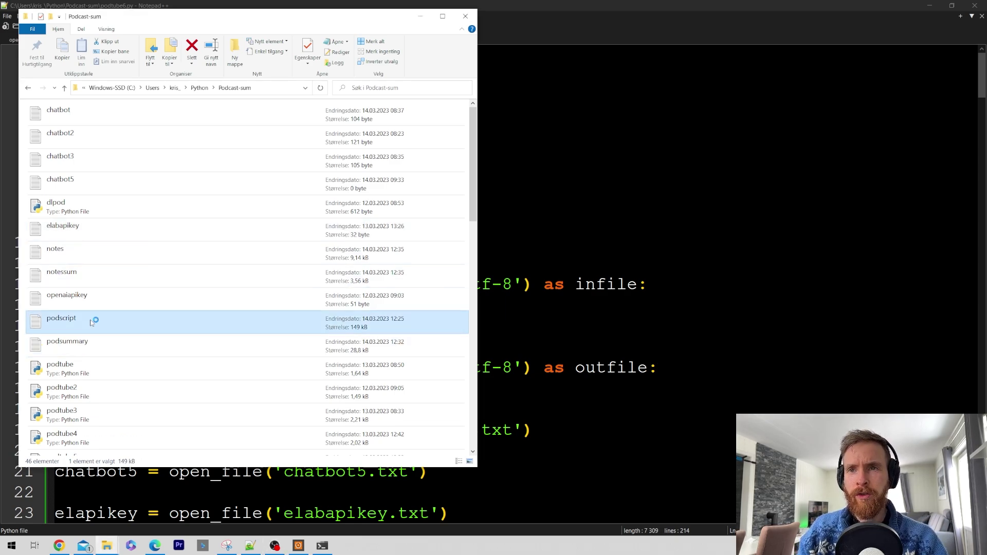
{"action": "left_click_drag", "start_coordinate": [268, 63], "coordinate": [271, 28]}
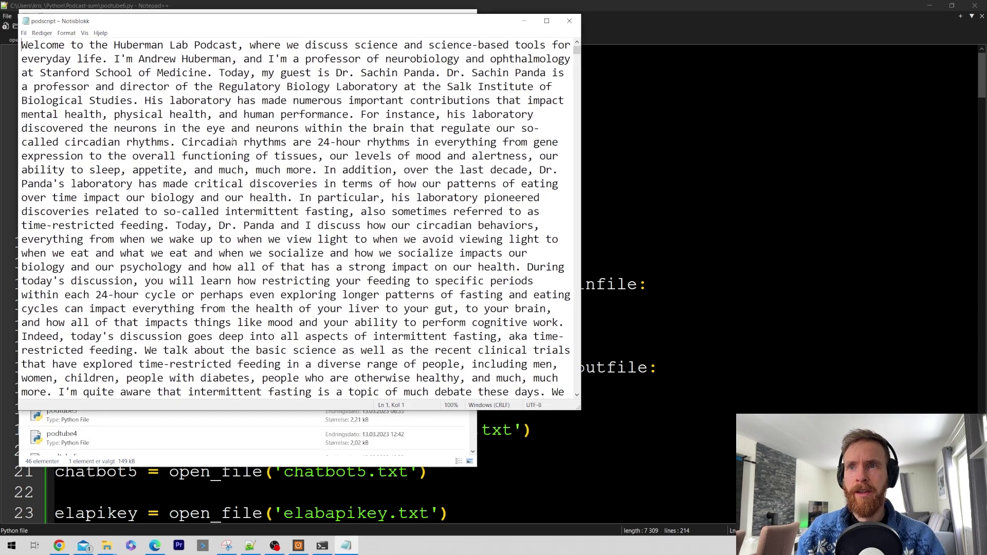
{"action": "scroll", "coordinate": [227, 146], "scroll_direction": "up", "scroll_amount": 1, "text": "ctrl"}
{"action": "scroll", "coordinate": [426, 91], "scroll_direction": "up", "scroll_amount": 1, "text": "ctrl"}
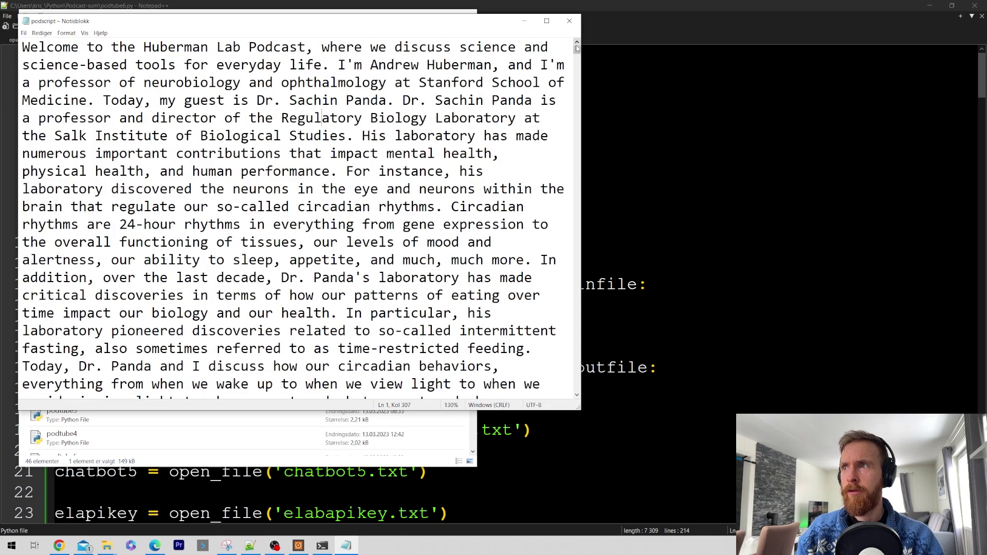
{"action": "scroll", "coordinate": [362, 137], "scroll_direction": "down", "scroll_amount": 1, "text": "ctrl"}
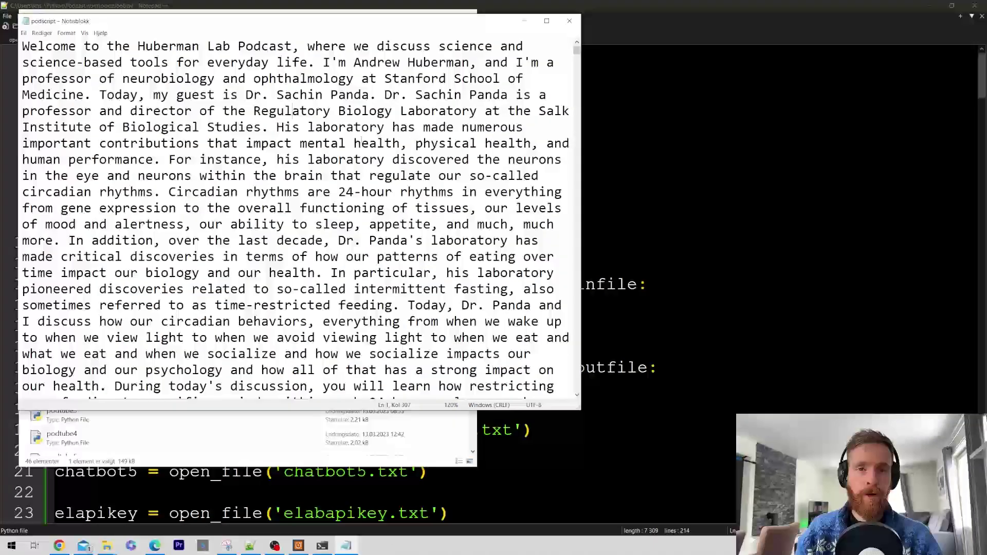
{"action": "mouse_move", "coordinate": [576, 50]}
{"action": "left_mouse_down"}
{"action": "mouse_move", "coordinate": [580, 394]}
{"action": "mouse_move", "coordinate": [564, 40]}
{"action": "left_mouse_up"}
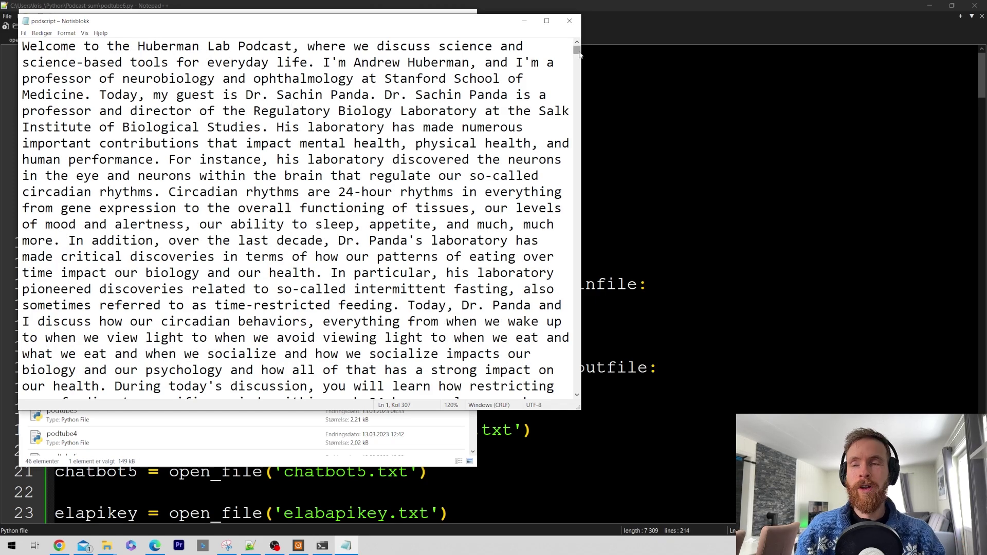
Close the transcript, then open and review podsummary.txt before closing it
{"action": "left_click", "coordinate": [571, 23]}
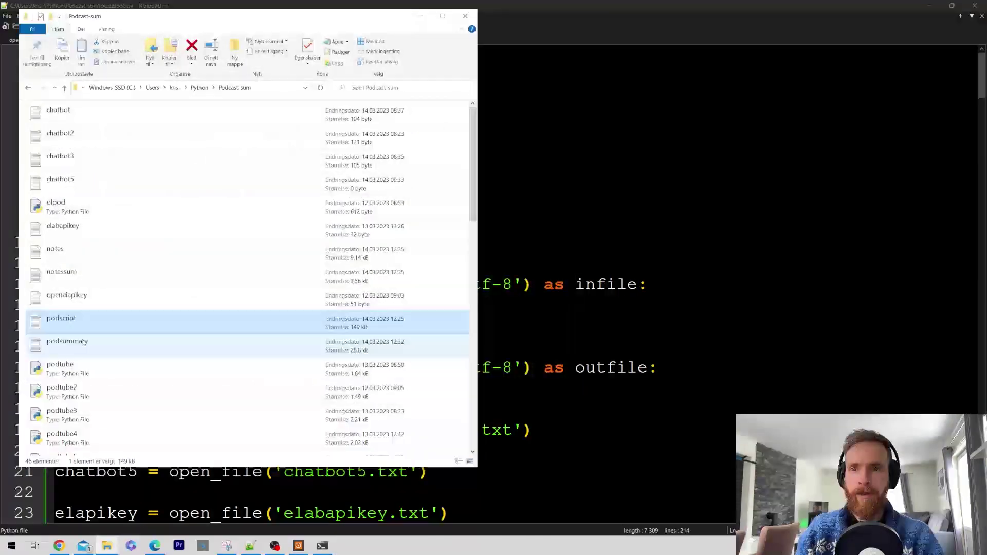
{"action": "double_click", "coordinate": [82, 342]}
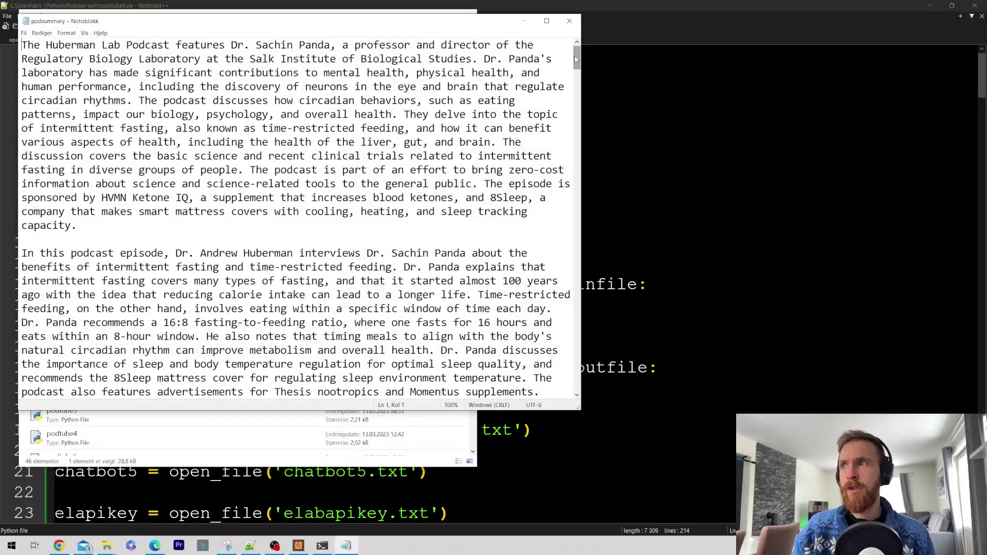
{"action": "mouse_move", "coordinate": [576, 60]}
{"action": "left_mouse_down"}
{"action": "mouse_move", "coordinate": [563, 384]}
{"action": "mouse_move", "coordinate": [571, 47]}
{"action": "left_mouse_up"}
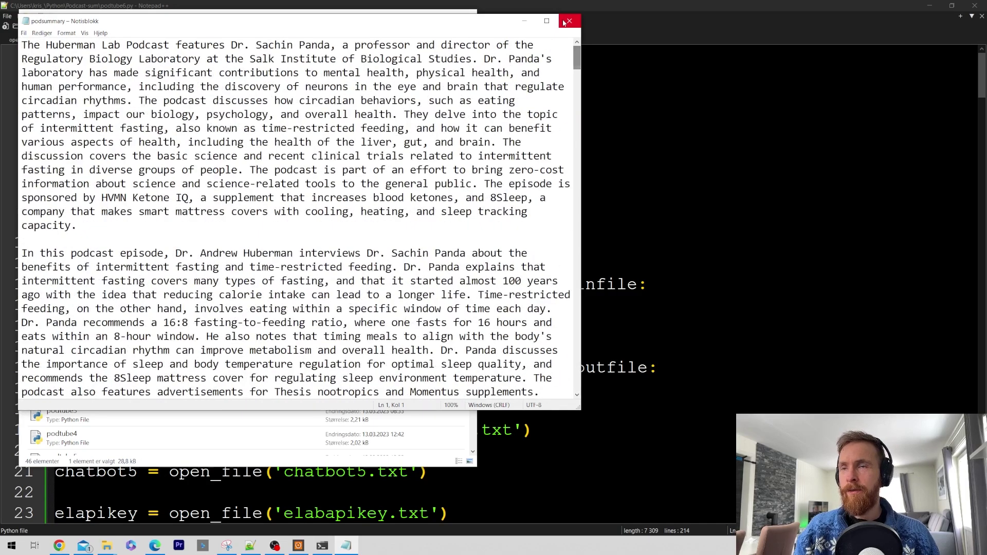
{"action": "left_click", "coordinate": [569, 21]}
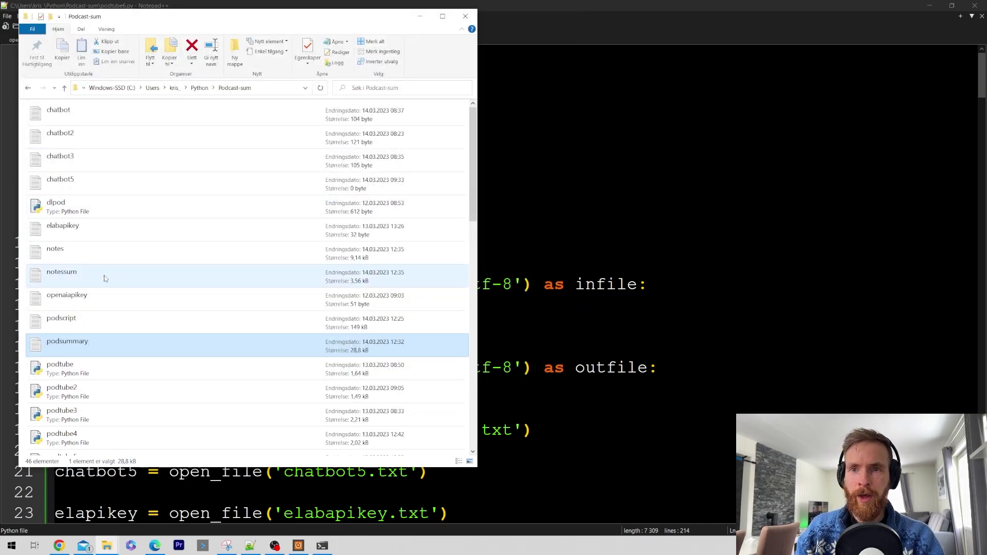
Open notes.txt and highlight bullets on clinical trials, Dr. Panda's lab and eating times
{"action": "double_click", "coordinate": [69, 250]}
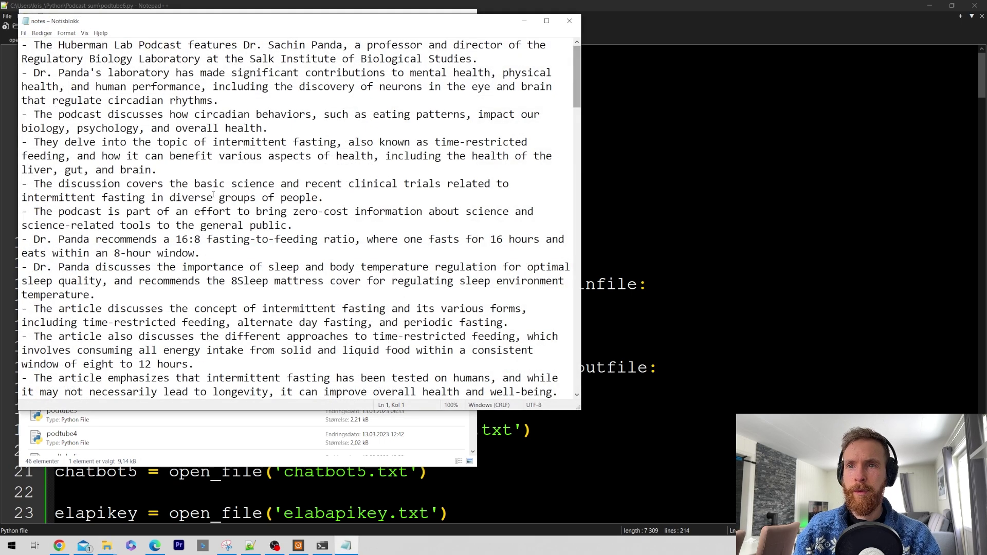
{"action": "left_click_drag", "start_coordinate": [324, 197], "coordinate": [64, 188]}
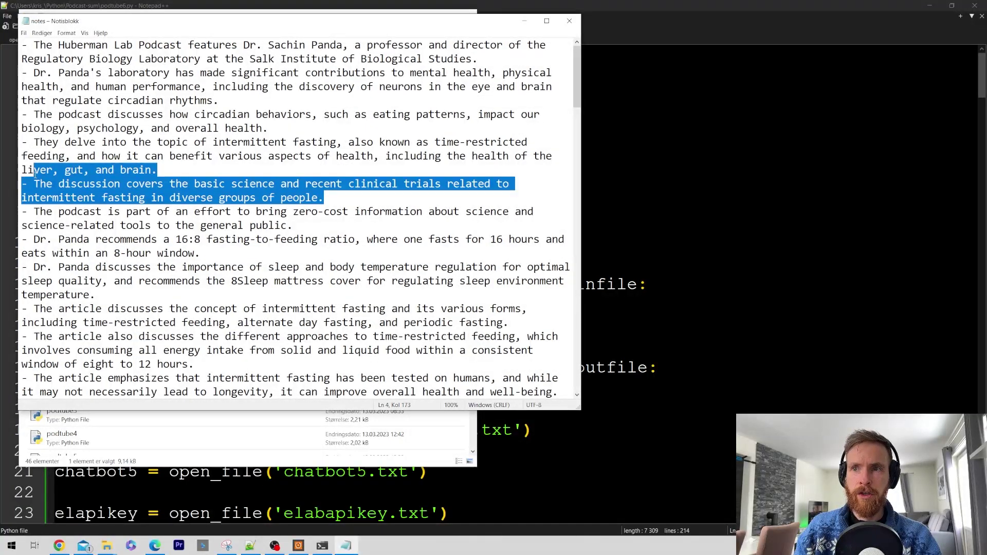
{"action": "left_click", "coordinate": [339, 197]}
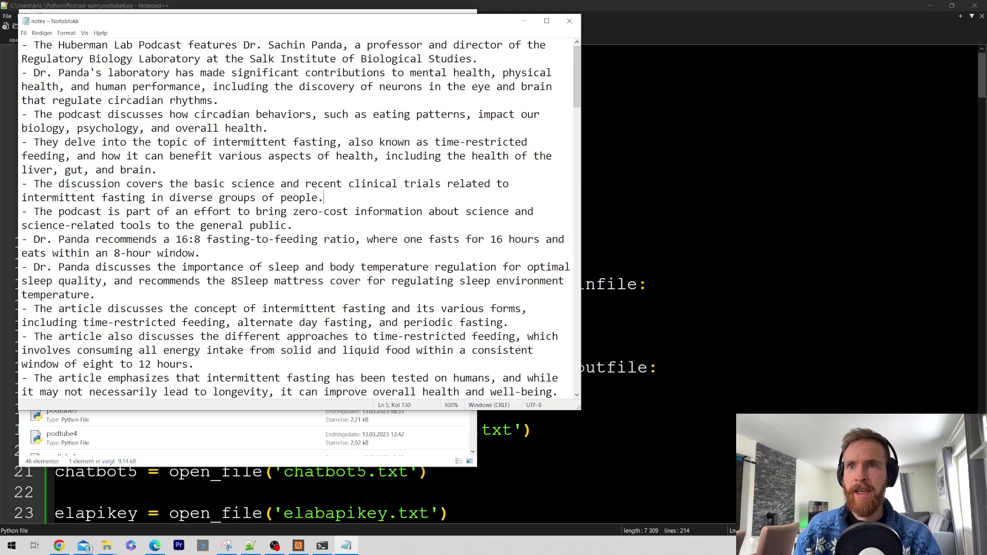
{"action": "left_click_drag", "start_coordinate": [33, 73], "coordinate": [480, 72]}
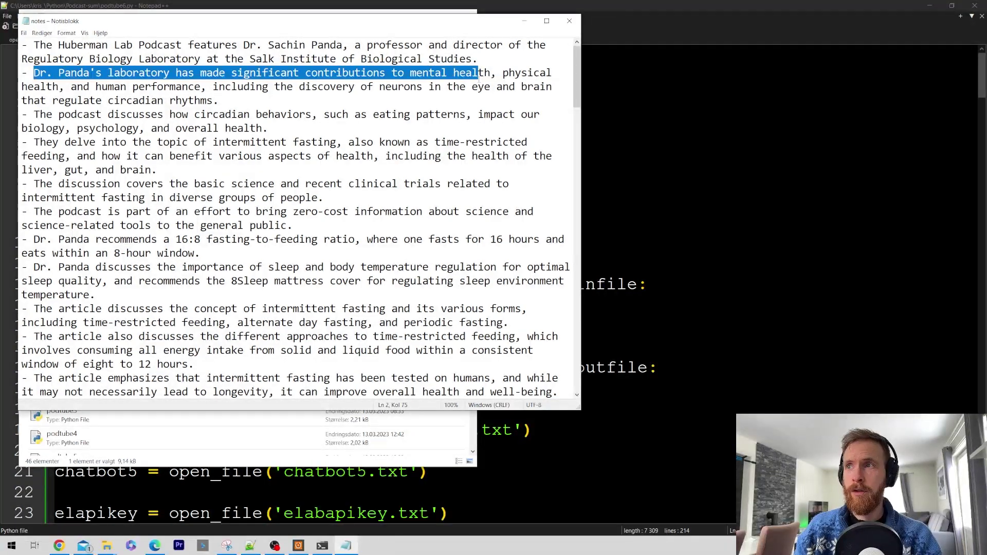
{"action": "left_click", "coordinate": [230, 89]}
{"action": "scroll", "coordinate": [152, 74], "scroll_direction": "down", "scroll_amount": 8}
{"action": "scroll", "coordinate": [162, 100], "scroll_direction": "down", "scroll_amount": 8}
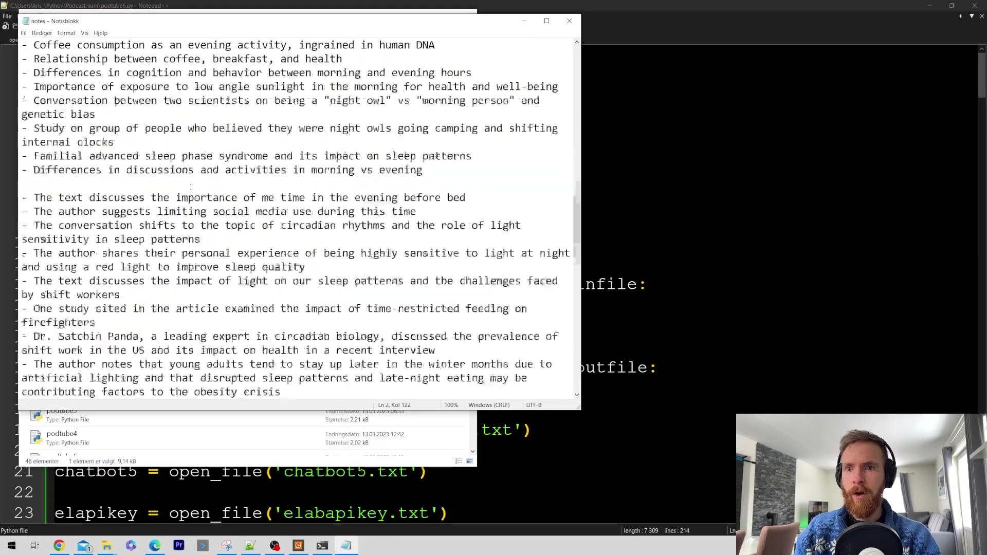
{"action": "scroll", "coordinate": [177, 154], "scroll_direction": "down", "scroll_amount": 8}
{"action": "scroll", "coordinate": [190, 188], "scroll_direction": "down", "scroll_amount": 8}
{"action": "scroll", "coordinate": [180, 202], "scroll_direction": "down", "scroll_amount": 4}
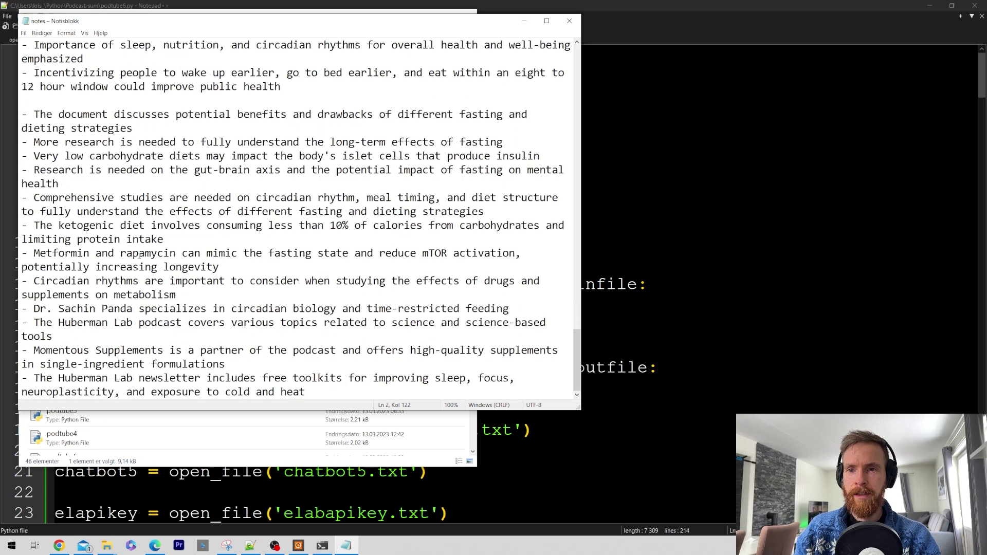
{"action": "scroll", "coordinate": [116, 185], "scroll_direction": "up", "scroll_amount": 5}
{"action": "left_click_drag", "start_coordinate": [34, 183], "coordinate": [243, 184]}
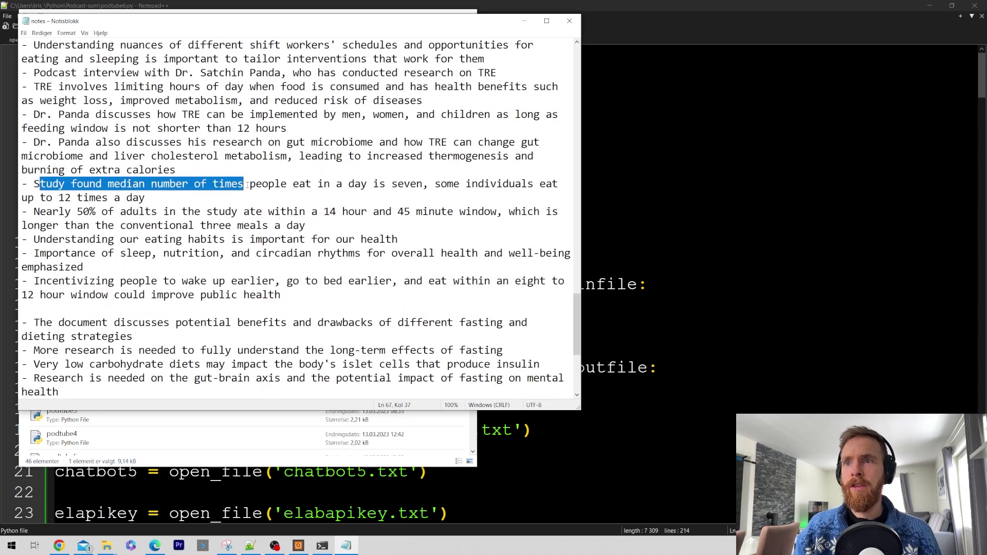
{"action": "mouse_move", "coordinate": [348, 184]}
{"action": "left_mouse_down"}
{"action": "mouse_move", "coordinate": [507, 184]}
{"action": "mouse_move", "coordinate": [89, 197]}
{"action": "left_mouse_up"}
{"action": "left_click", "coordinate": [147, 197]}
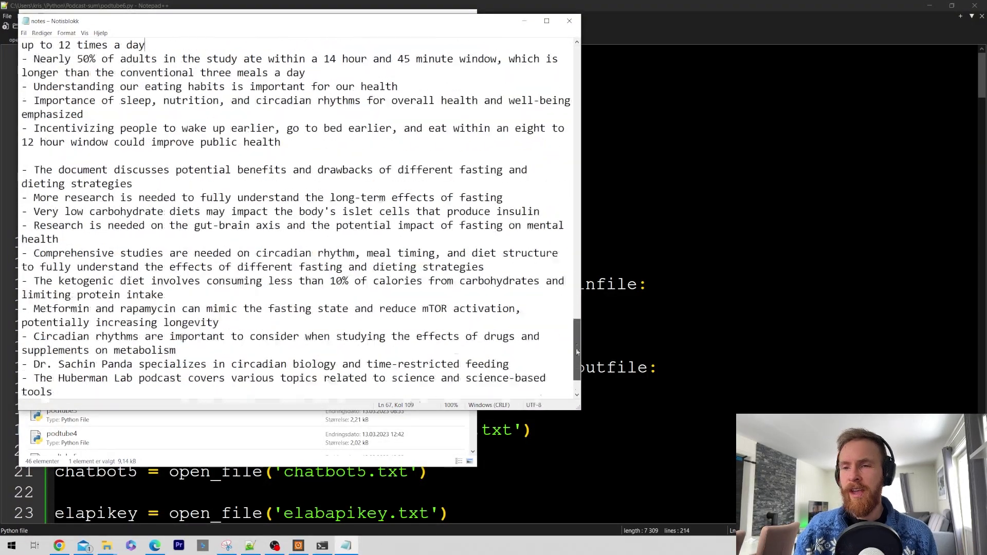
{"action": "left_click_drag", "start_coordinate": [577, 325], "coordinate": [577, 62]}
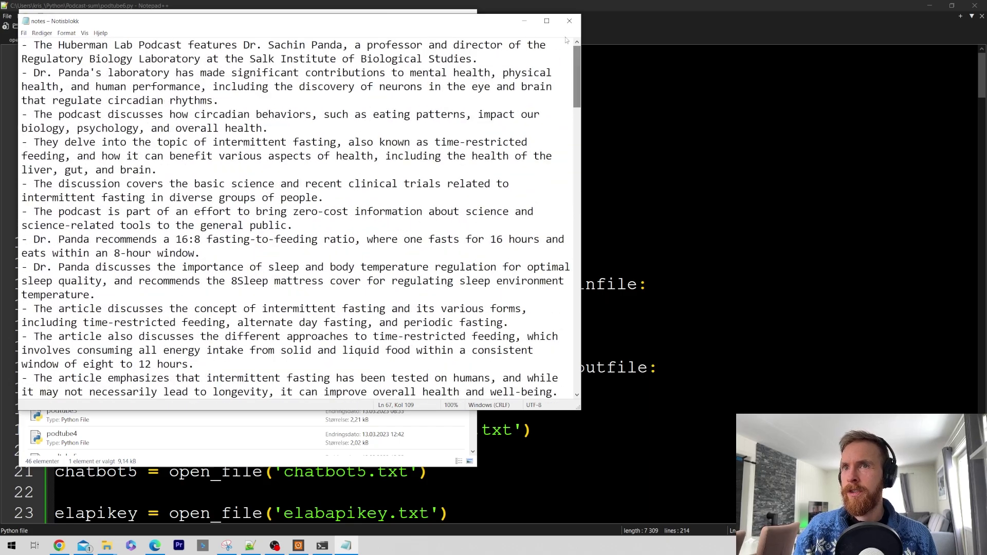
Close notes, glance at notessum.txt, then open synopsis3.txt
{"action": "left_click", "coordinate": [569, 21]}
{"action": "double_click", "coordinate": [61, 273]}
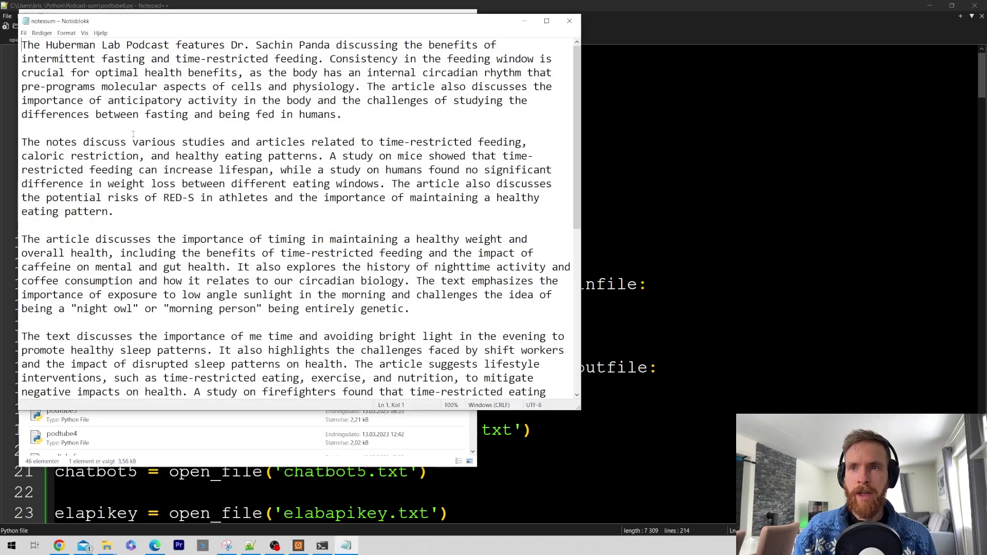
{"action": "left_click_drag", "start_coordinate": [577, 108], "coordinate": [570, 117]}
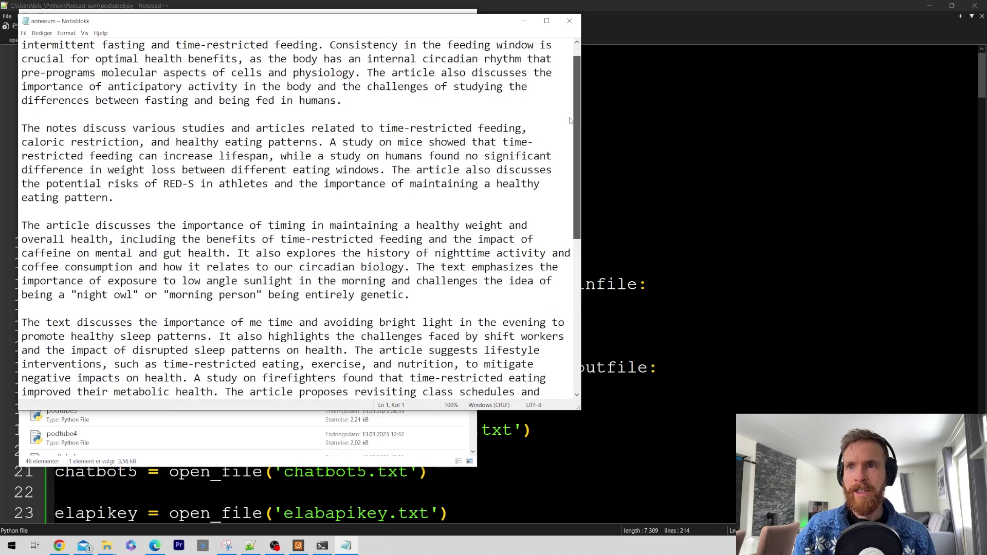
{"action": "left_click", "coordinate": [569, 21]}
{"action": "scroll", "coordinate": [199, 280], "scroll_direction": "down", "scroll_amount": 5}
{"action": "scroll", "coordinate": [197, 281], "scroll_direction": "down", "scroll_amount": 5}
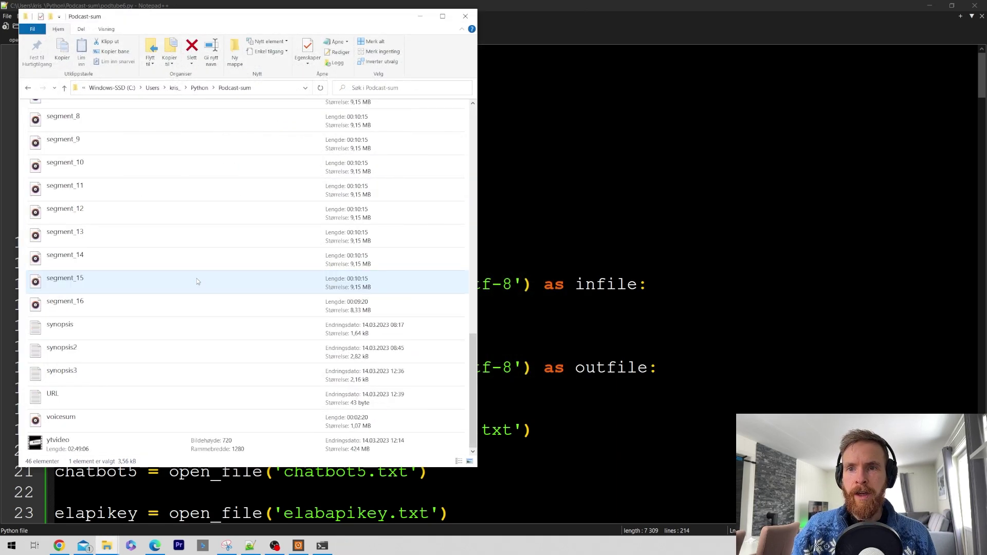
{"action": "double_click", "coordinate": [77, 371]}
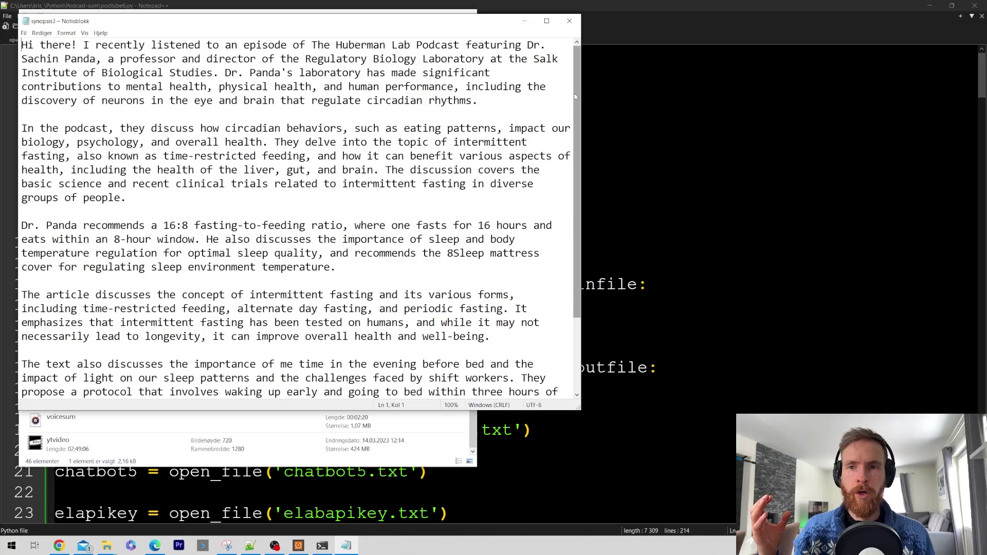
{"action": "scroll", "coordinate": [574, 94], "scroll_direction": "down", "scroll_amount": 3}
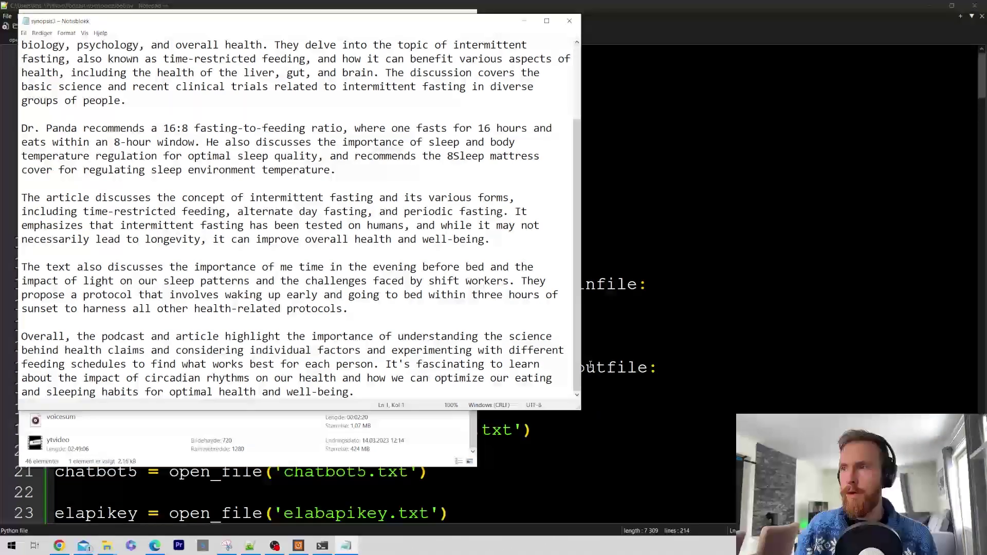
{"action": "left_click_drag", "start_coordinate": [579, 276], "coordinate": [575, 175]}
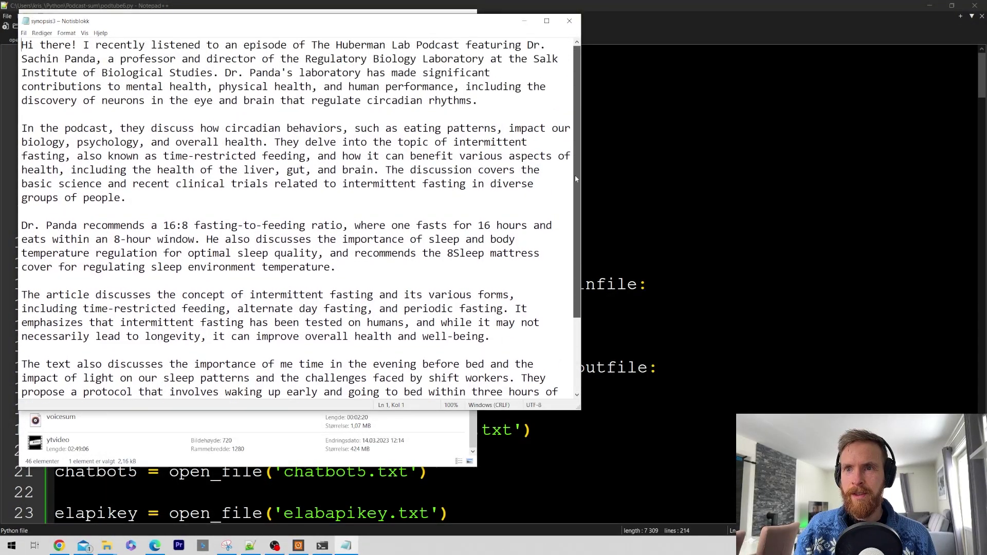